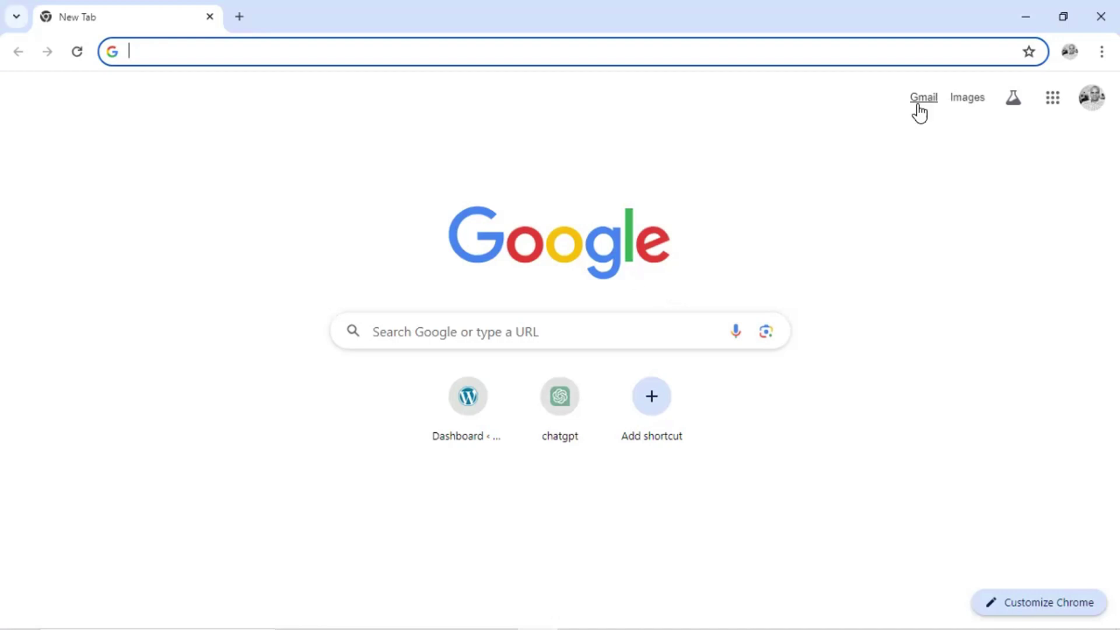
# Google 'emis' from recent searches and open the EMIS Education Management Information System result
pyautogui.click(577, 325)
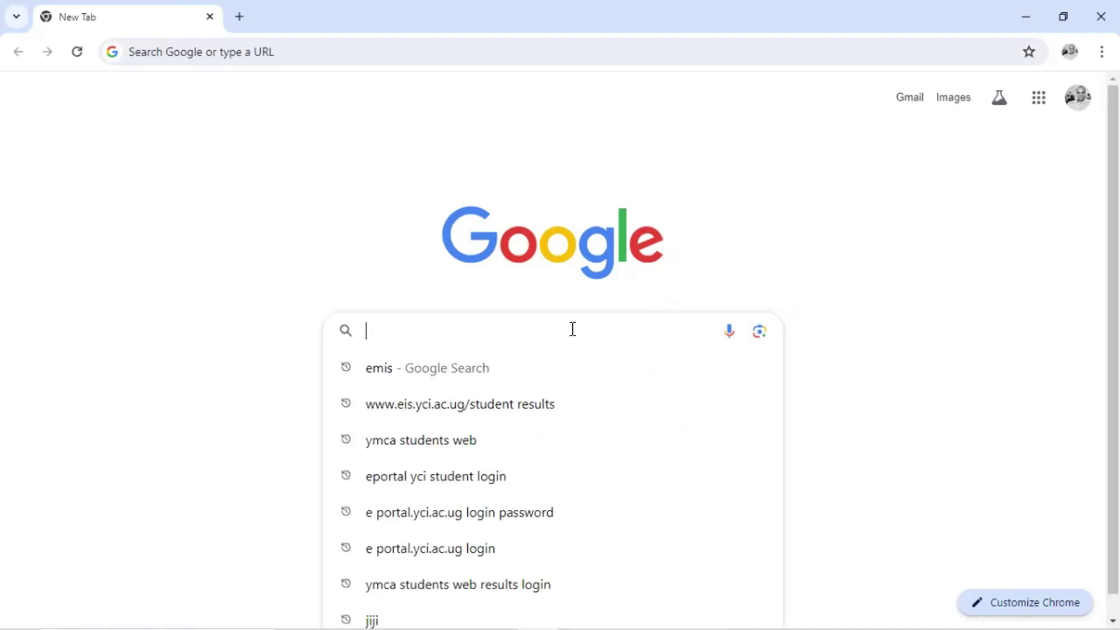
pyautogui.click(505, 376)
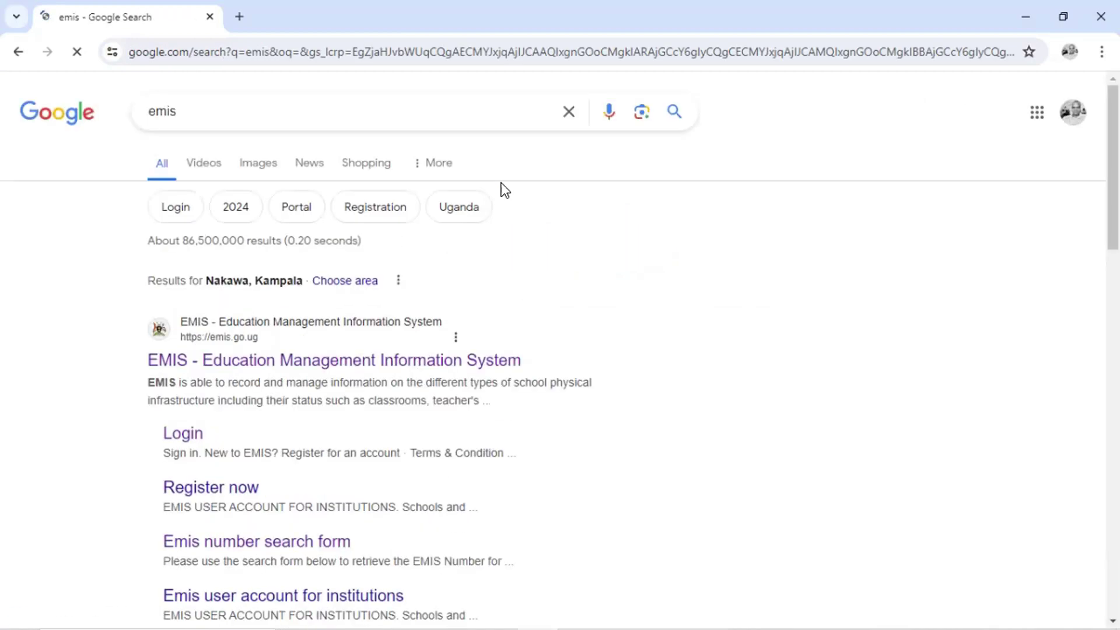
pyautogui.click(268, 362)
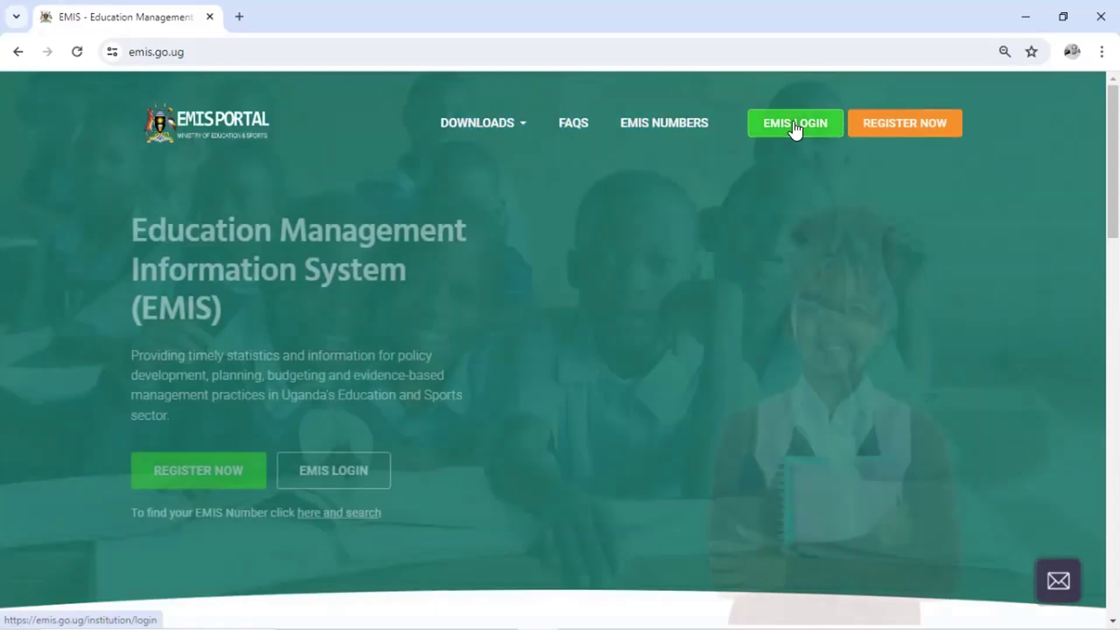
# Go to the institution login page and sign in with the autofilled credentials
pyautogui.click(796, 125)
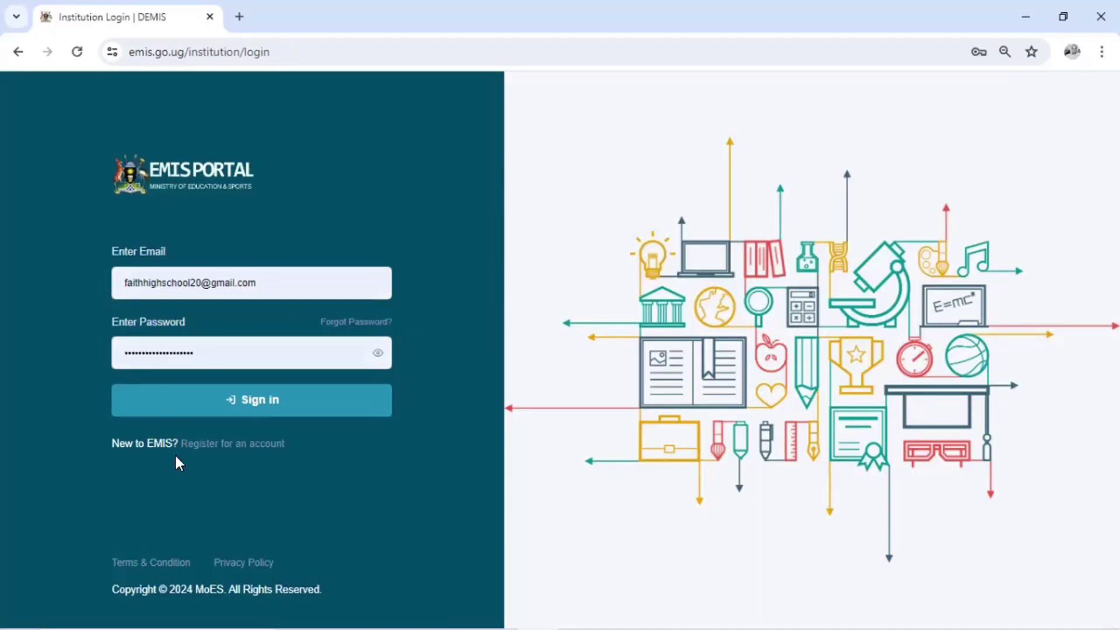
pyautogui.click(228, 400)
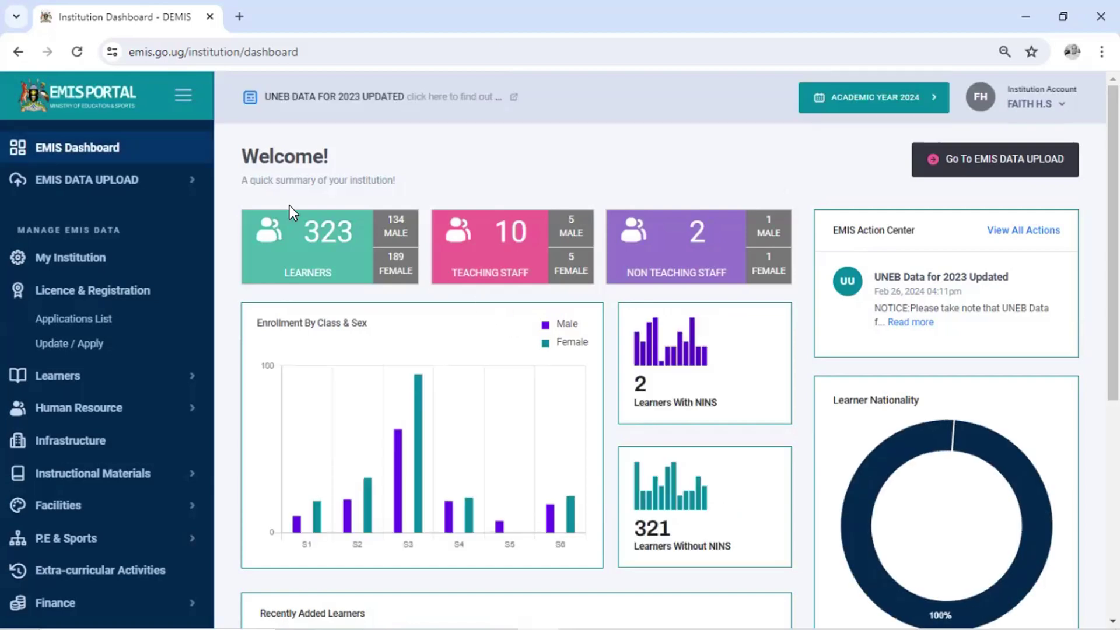
# Open Learners > View Learners and scroll through the active learners table
pyautogui.click(155, 386)
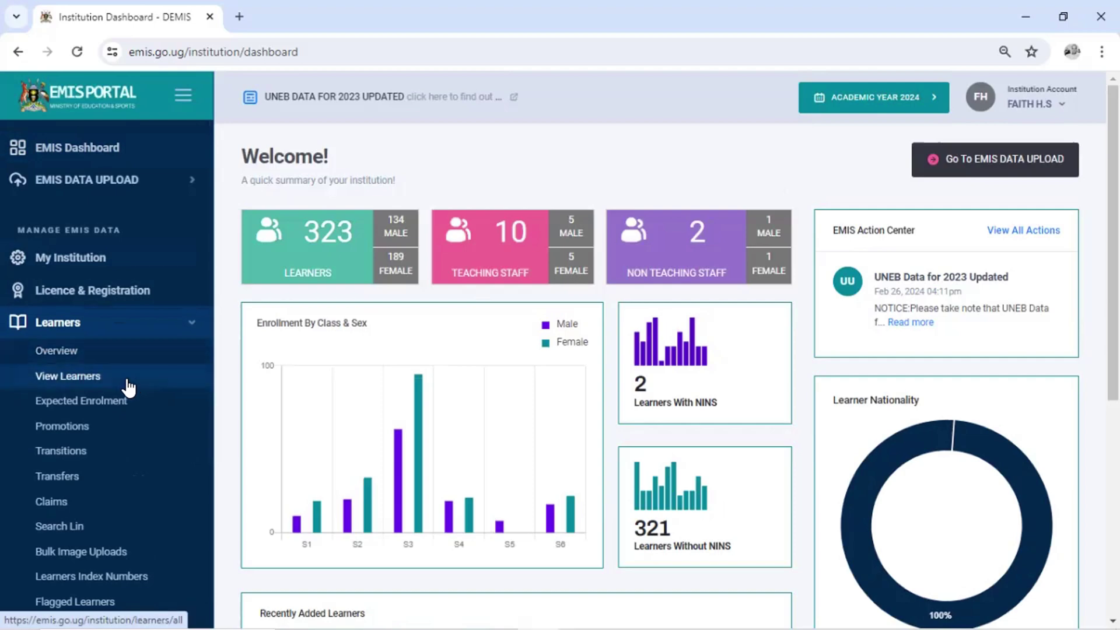
pyautogui.click(128, 385)
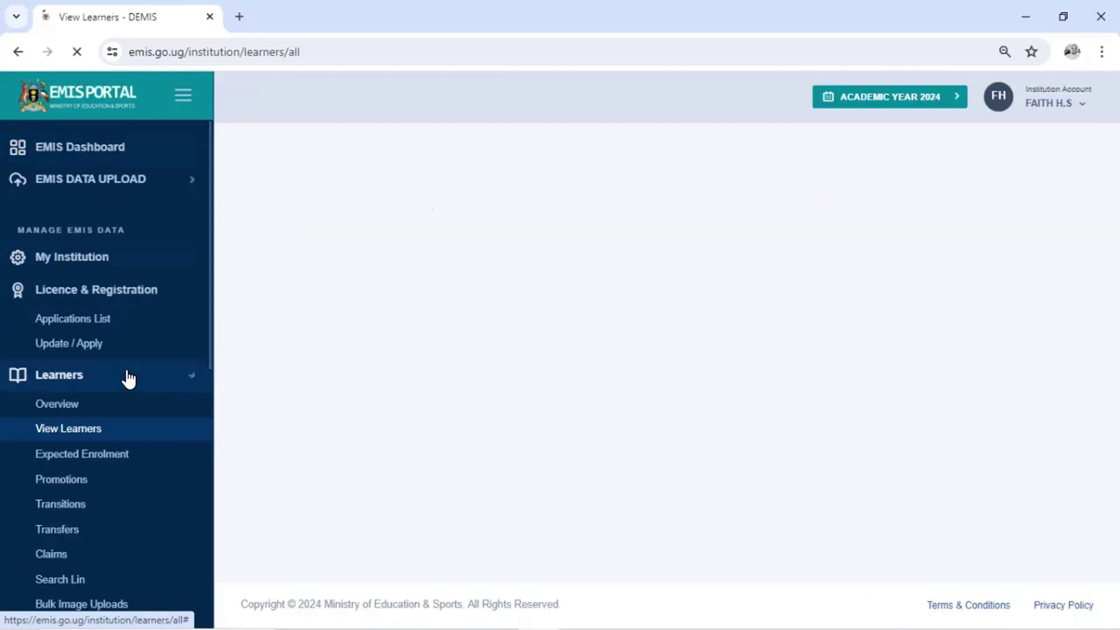
pyautogui.scroll(-3, 781, 239)
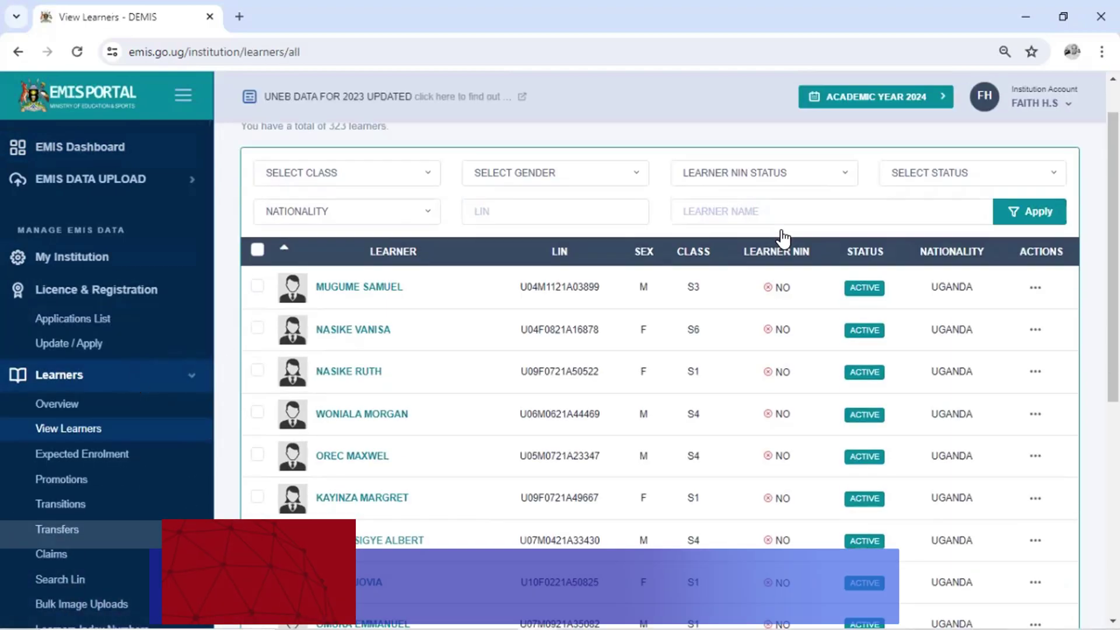
pyautogui.scroll(-2, 782, 239)
pyautogui.scroll(6, 783, 169)
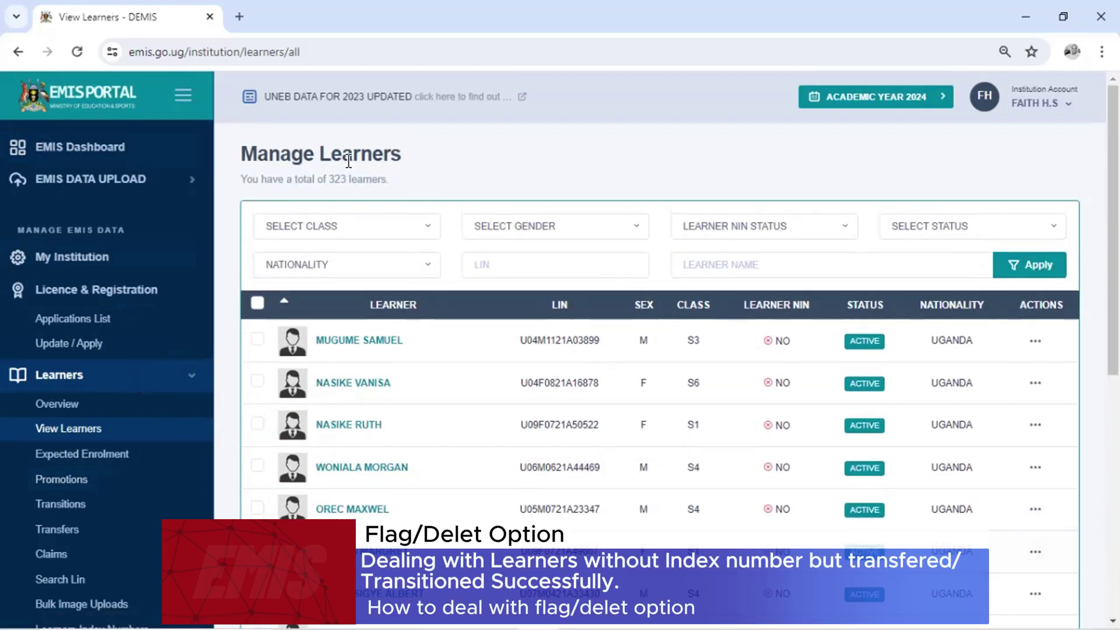
pyautogui.scroll(-3, 251, 193)
pyautogui.scroll(-4, 142, 350)
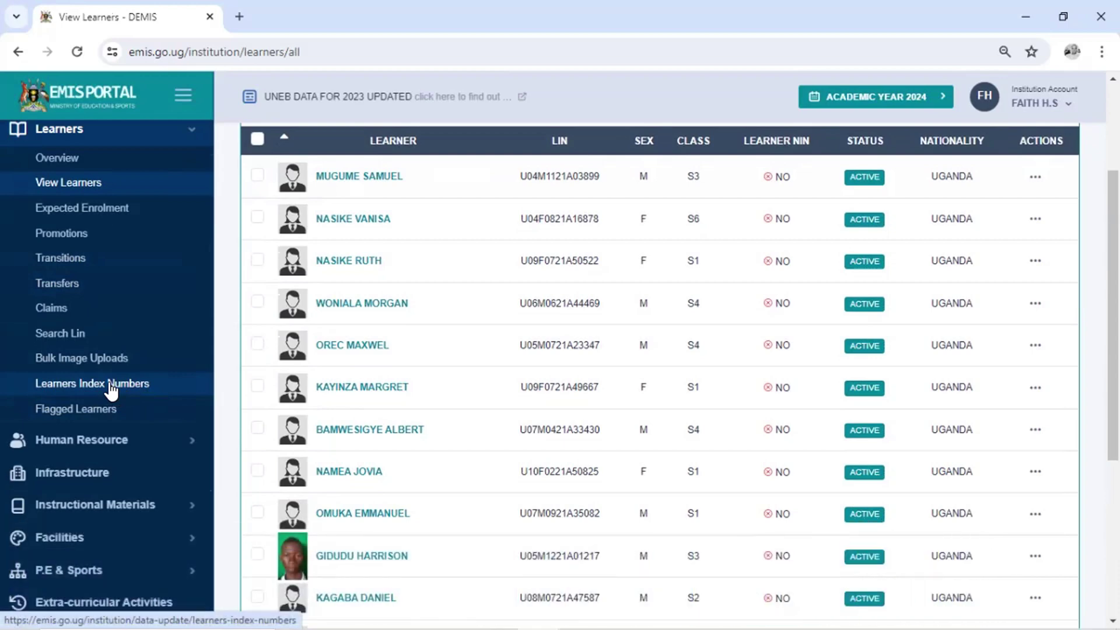
# Open Learners Index Numbers and load the S2 learner's profile in a new tab
pyautogui.click(81, 389)
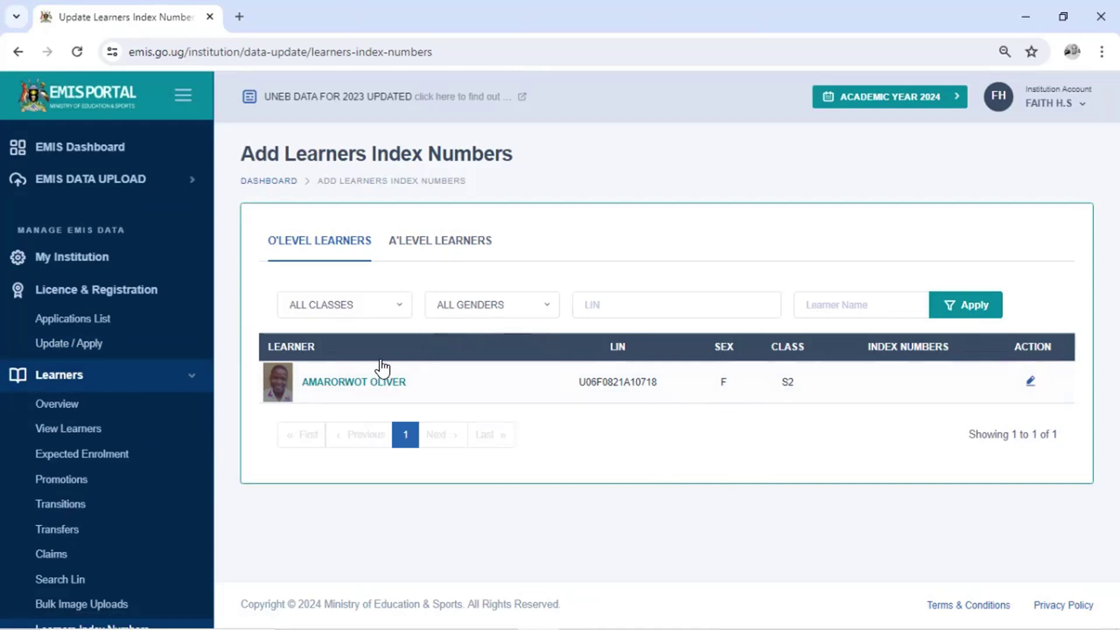
pyautogui.rightClick(344, 386)
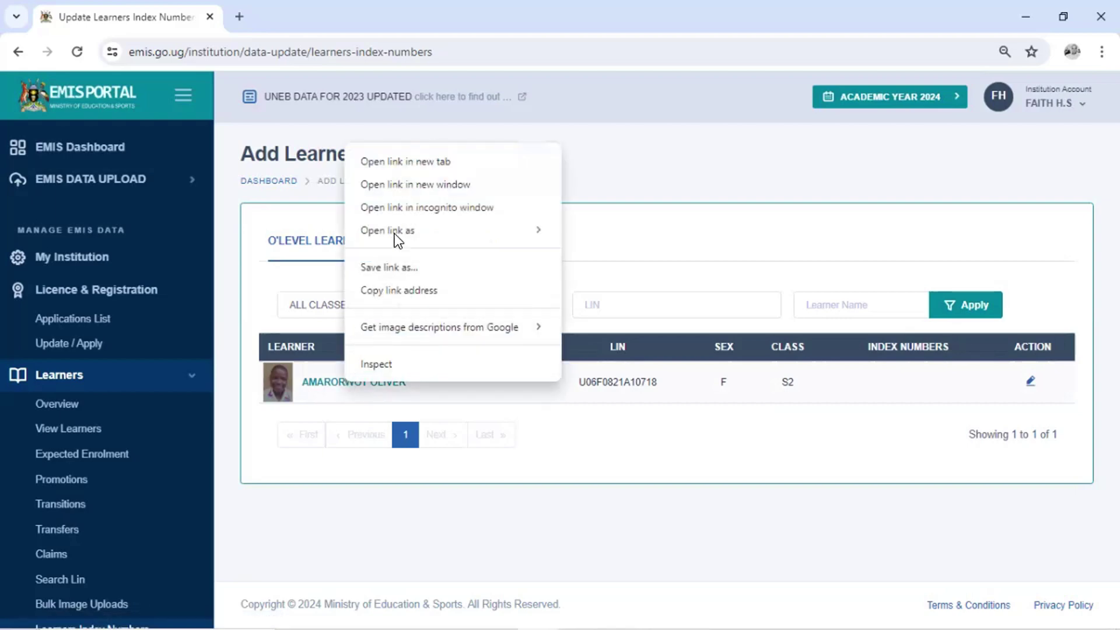
pyautogui.click(403, 162)
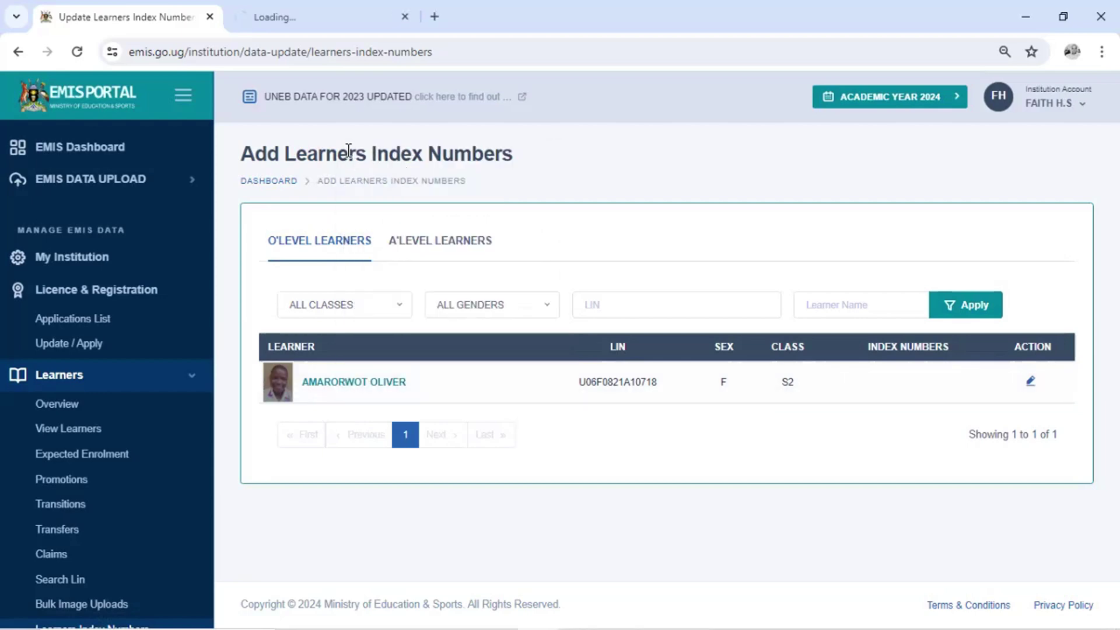
# On the learner's profile tab, view UNEB DETAILS and scroll to the P7–S2 education timeline
pyautogui.click(317, 1)
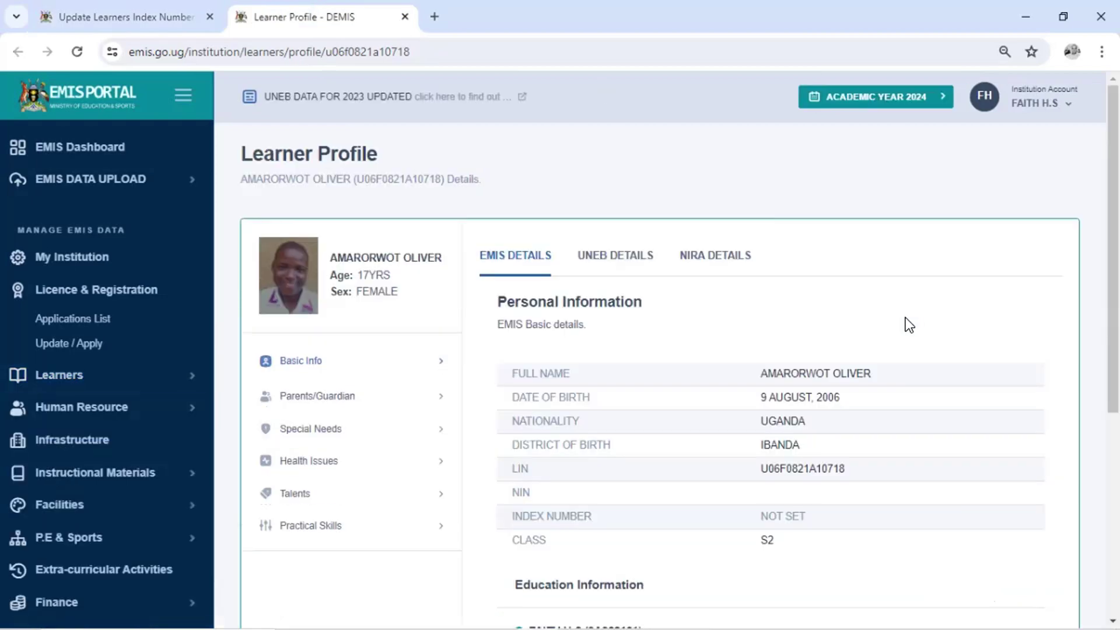
pyautogui.scroll(-1, 906, 318)
pyautogui.scroll(1, 887, 324)
pyautogui.click(635, 269)
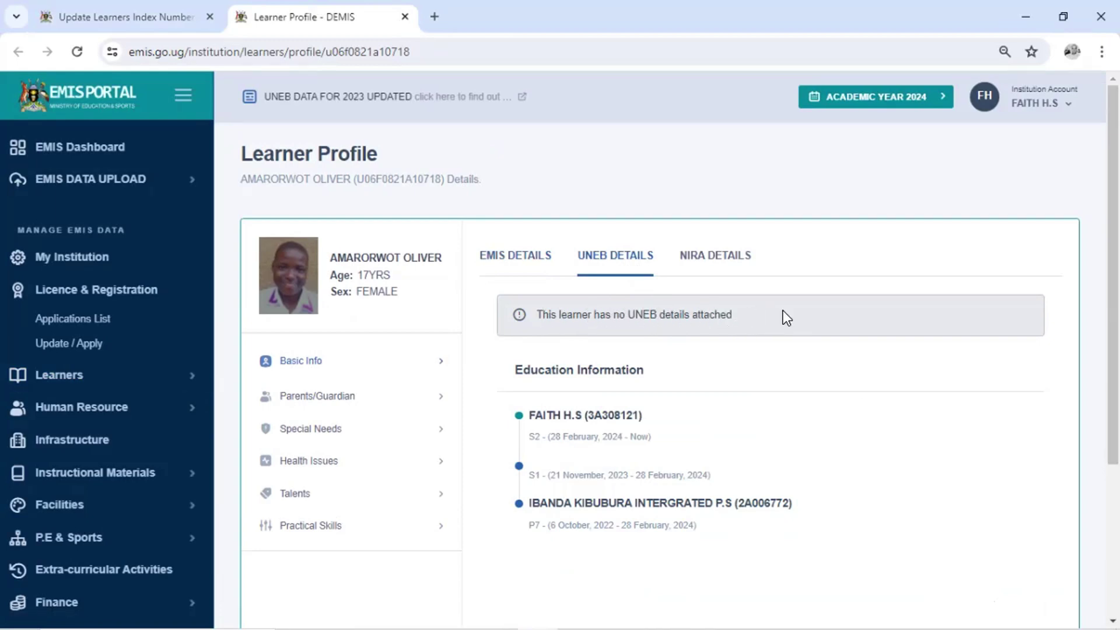
pyautogui.scroll(-1, 793, 343)
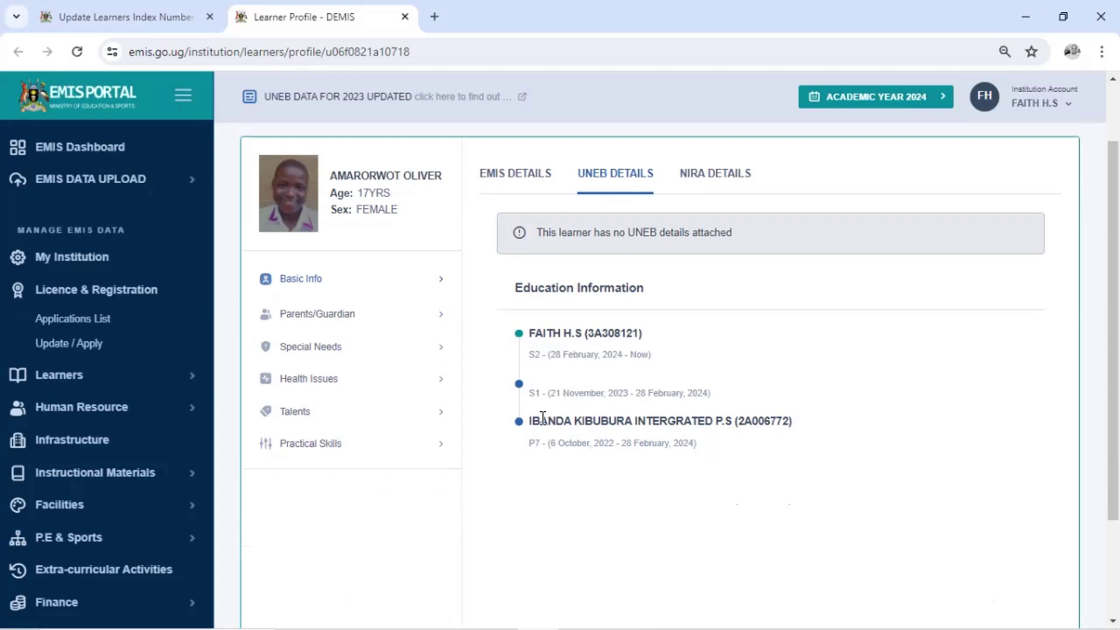
pyautogui.scroll(-1, 525, 441)
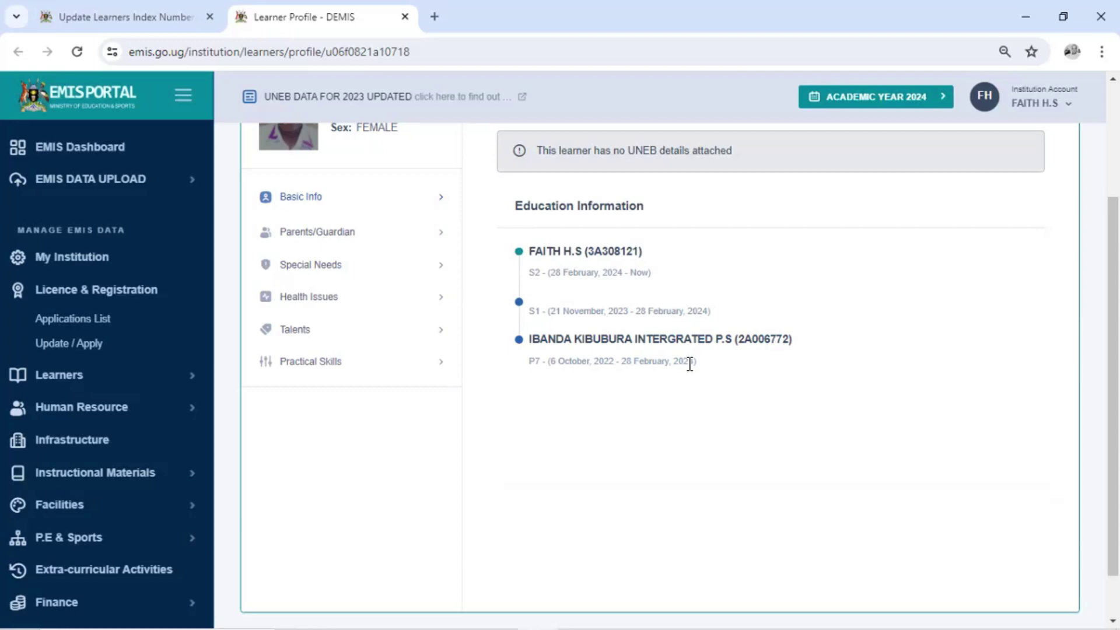
# Highlight the P7 record's end date, then clear the date selections in the timeline
pyautogui.scroll(3, 690, 364)
pyautogui.scroll(-3, 689, 364)
pyautogui.moveTo(697, 362); pyautogui.dragTo(625, 363)
pyautogui.click(670, 304)
pyautogui.click(583, 273)
# Toggle EMIS DETAILS and UNEB DETAILS, then return to the Add Learners Index Numbers tab
pyautogui.scroll(3, 734, 331)
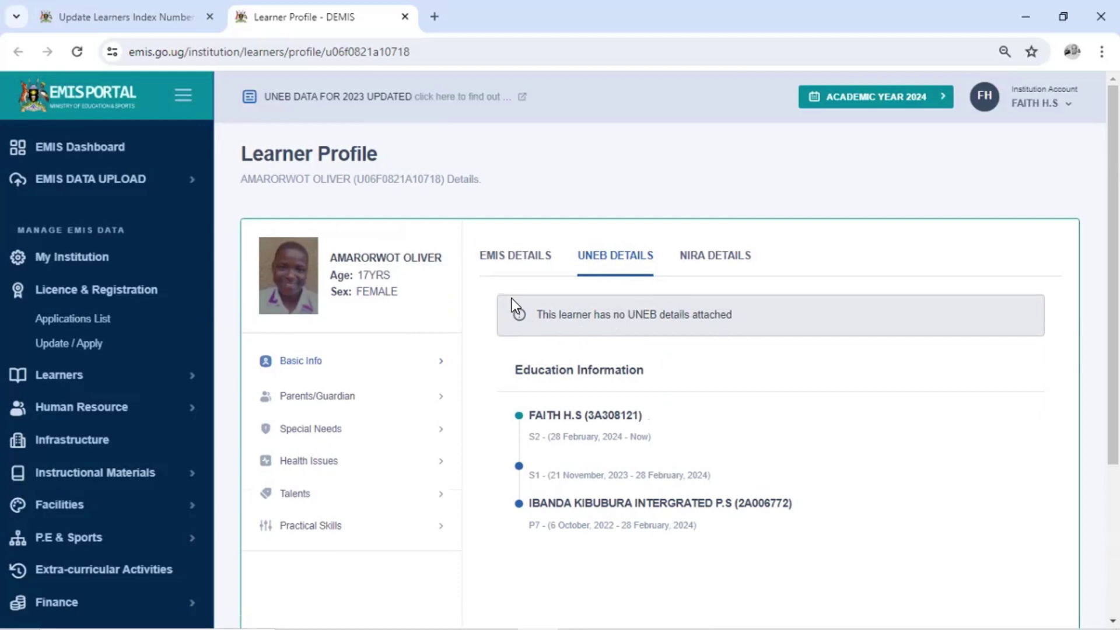
pyautogui.click(525, 255)
pyautogui.click(640, 257)
pyautogui.hotkey('ctrl', 'shift', 'Tab')
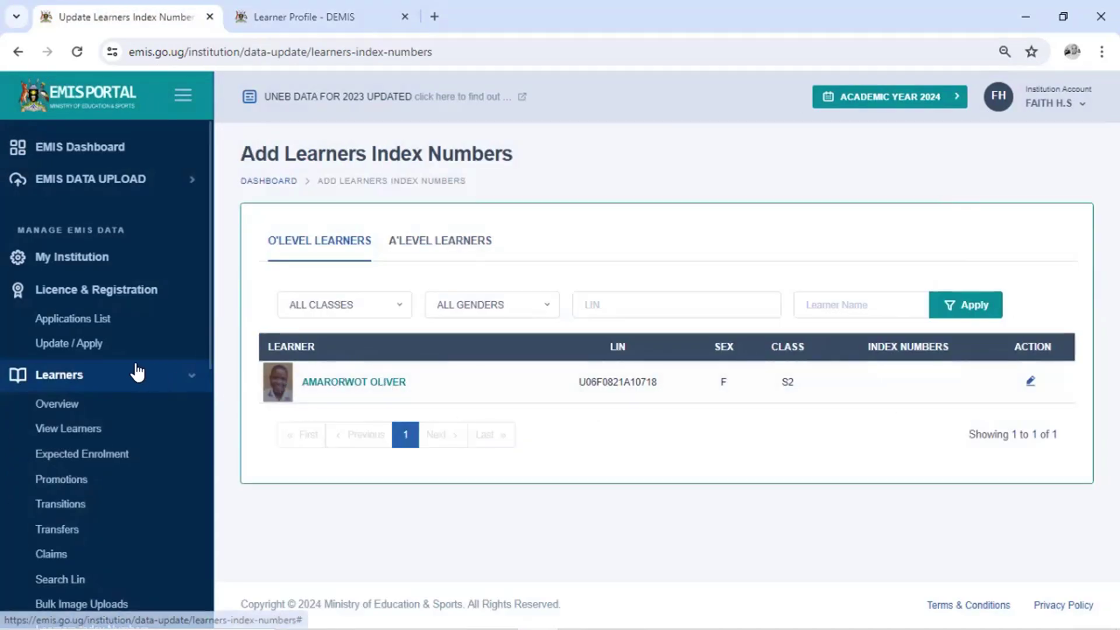
# In View Learners, filter the list to class S2
pyautogui.click(56, 431)
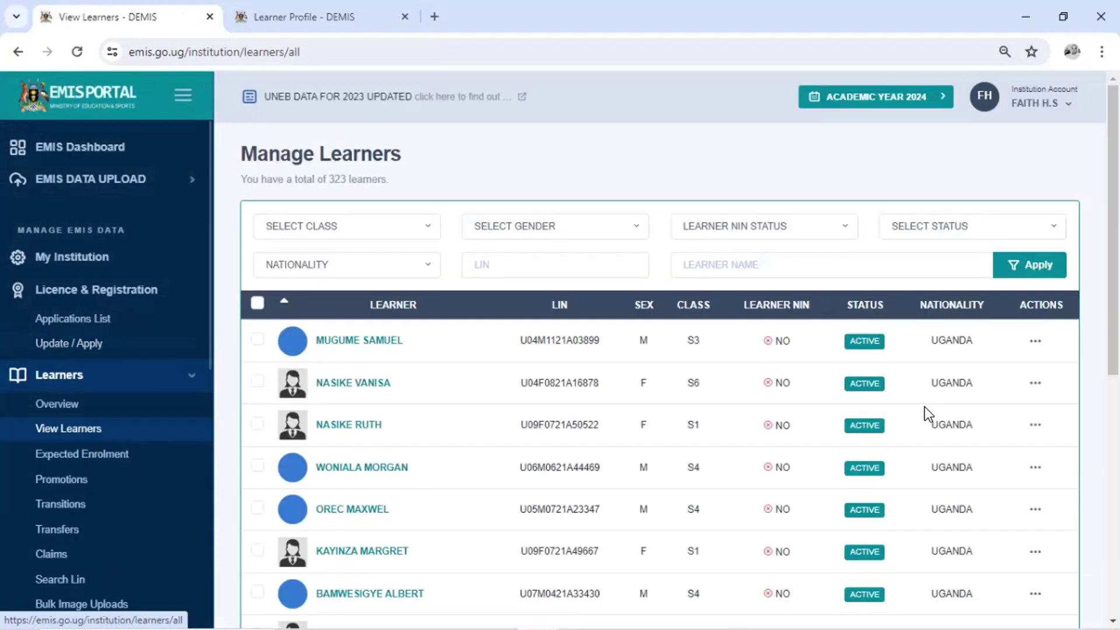
pyautogui.scroll(-6, 926, 417)
pyautogui.scroll(6, 968, 373)
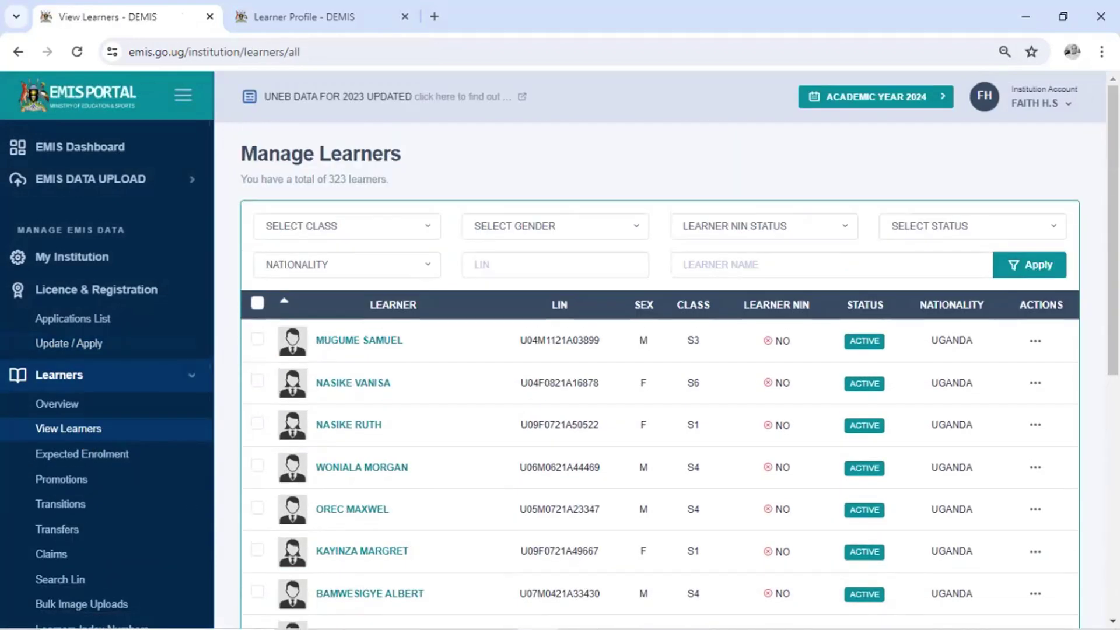
pyautogui.click(386, 230)
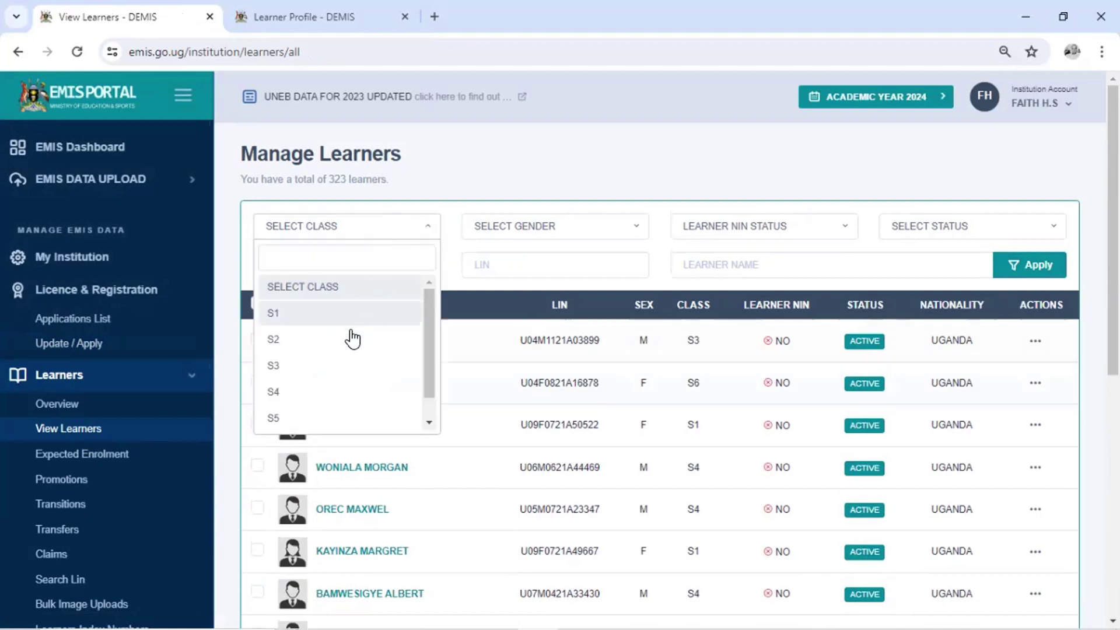
pyautogui.click(348, 349)
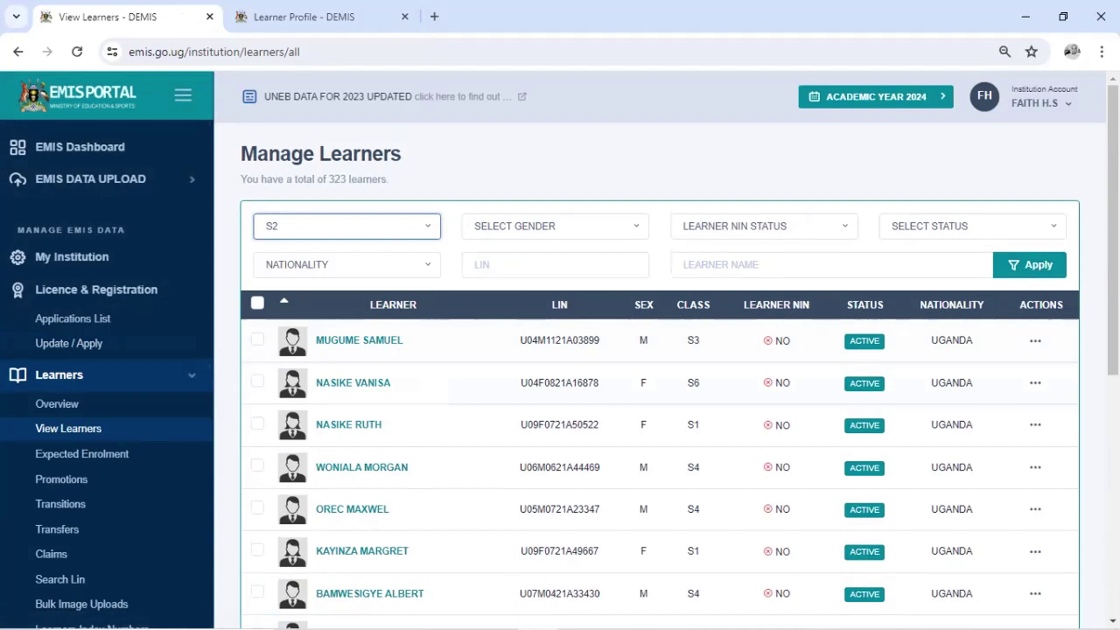
pyautogui.click(1030, 265)
# Show 100 learners per page so all 53 S2 learners appear together
pyautogui.scroll(-4, 1028, 390)
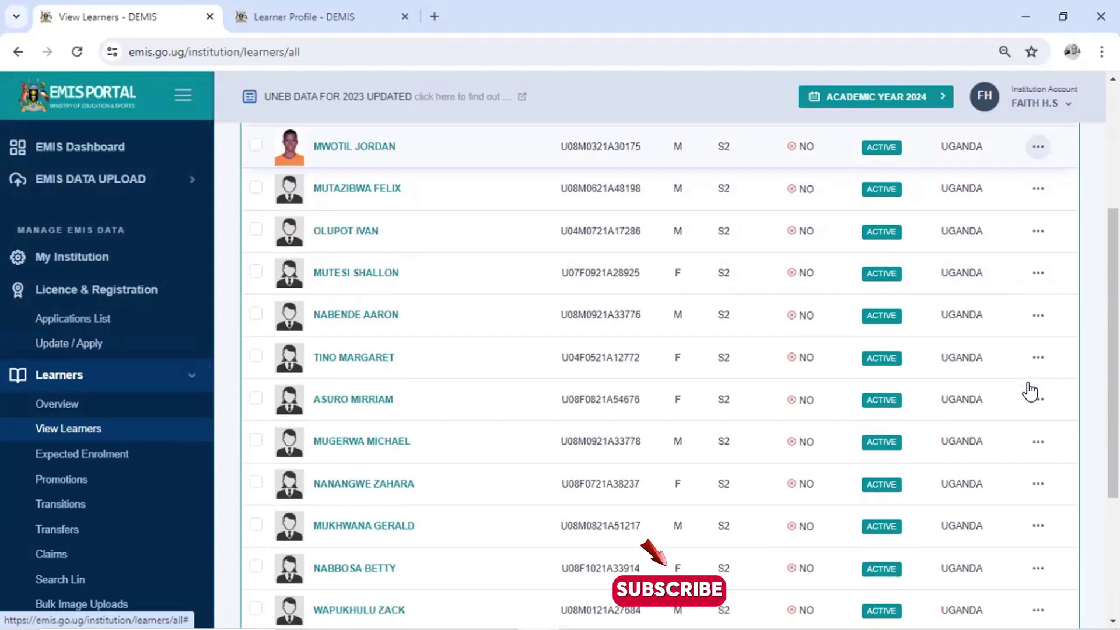
pyautogui.scroll(-4, 1030, 391)
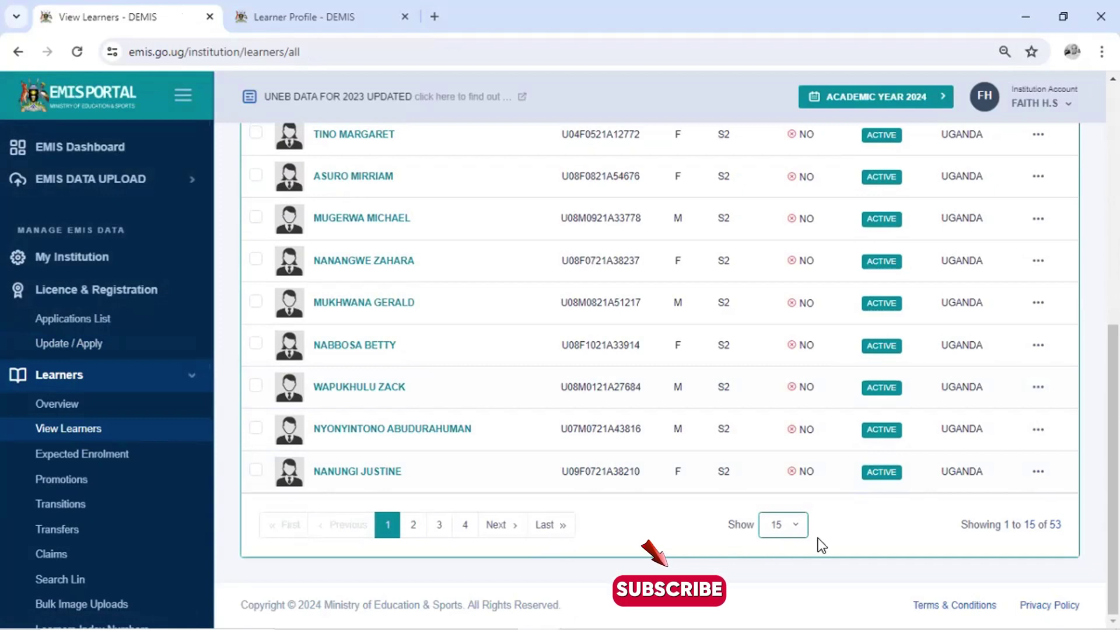
pyautogui.click(789, 527)
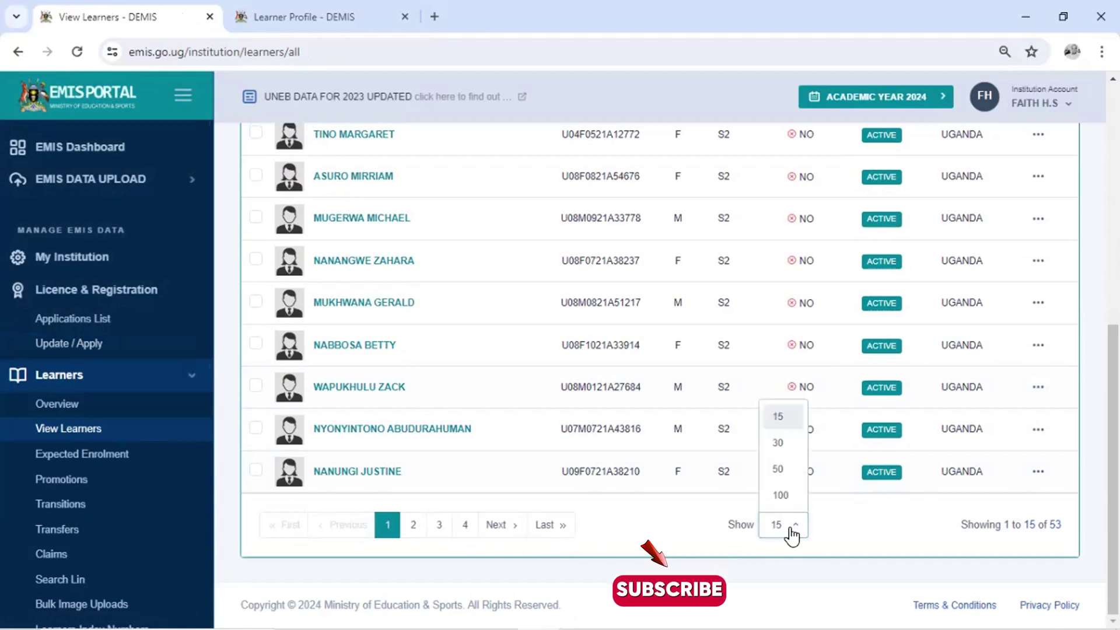
pyautogui.click(782, 496)
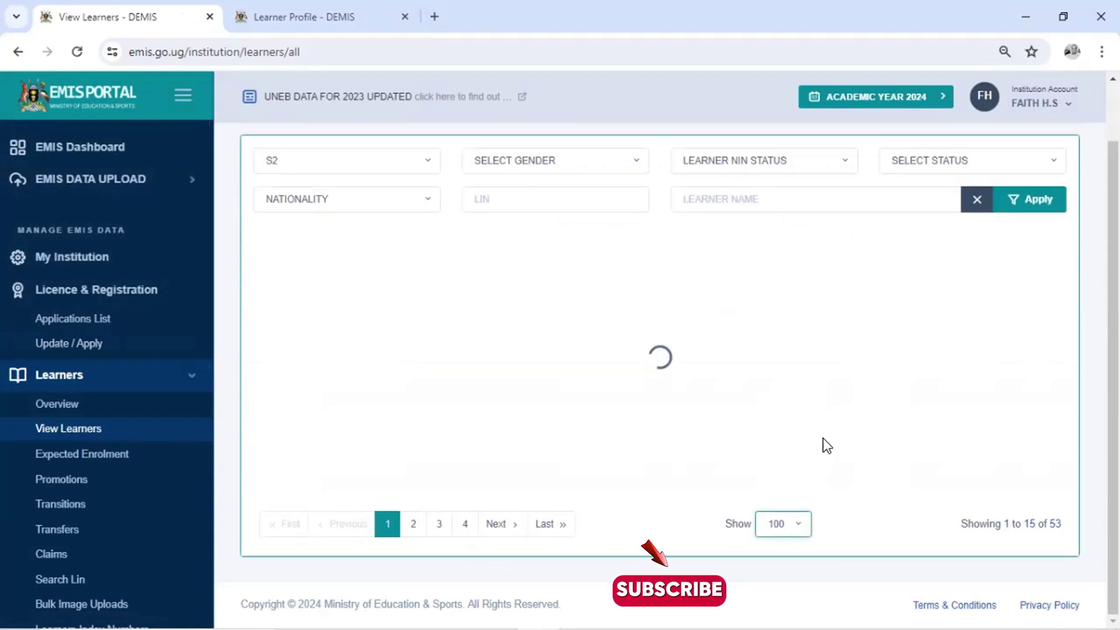
pyautogui.scroll(-20, 947, 362)
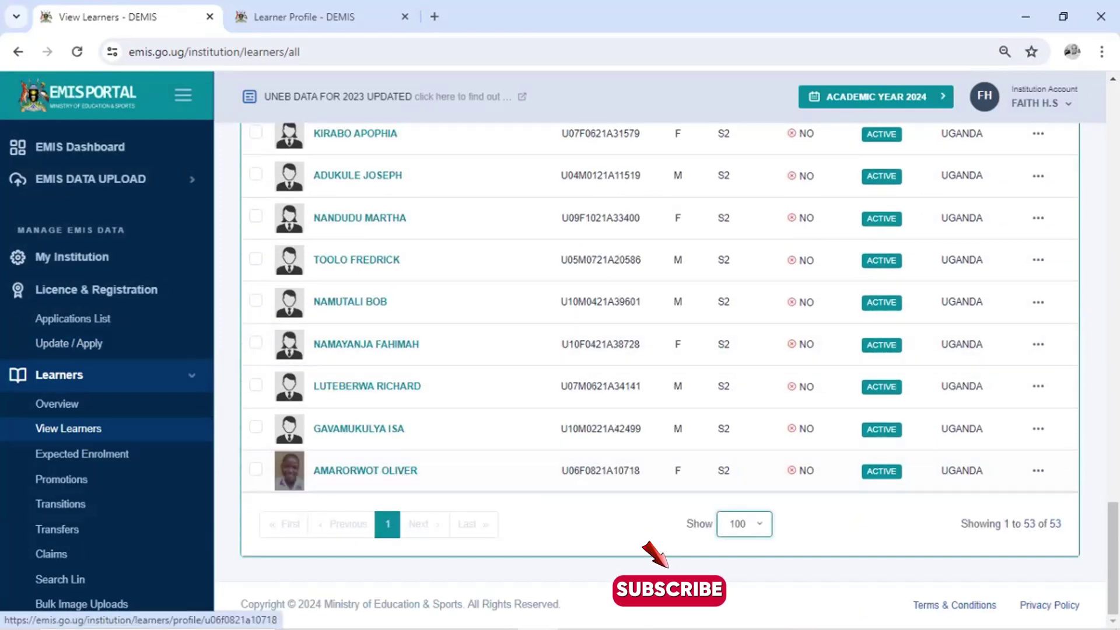
# Choose Flag | Delete from the last S2 learner's '...' actions menu
pyautogui.click(1030, 481)
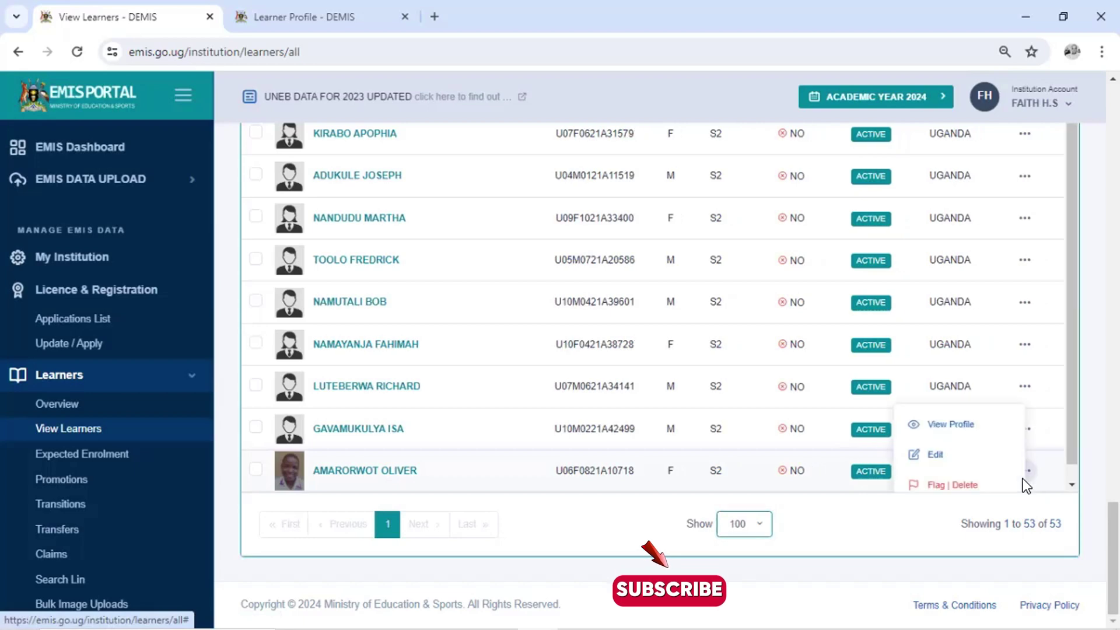
pyautogui.click(953, 485)
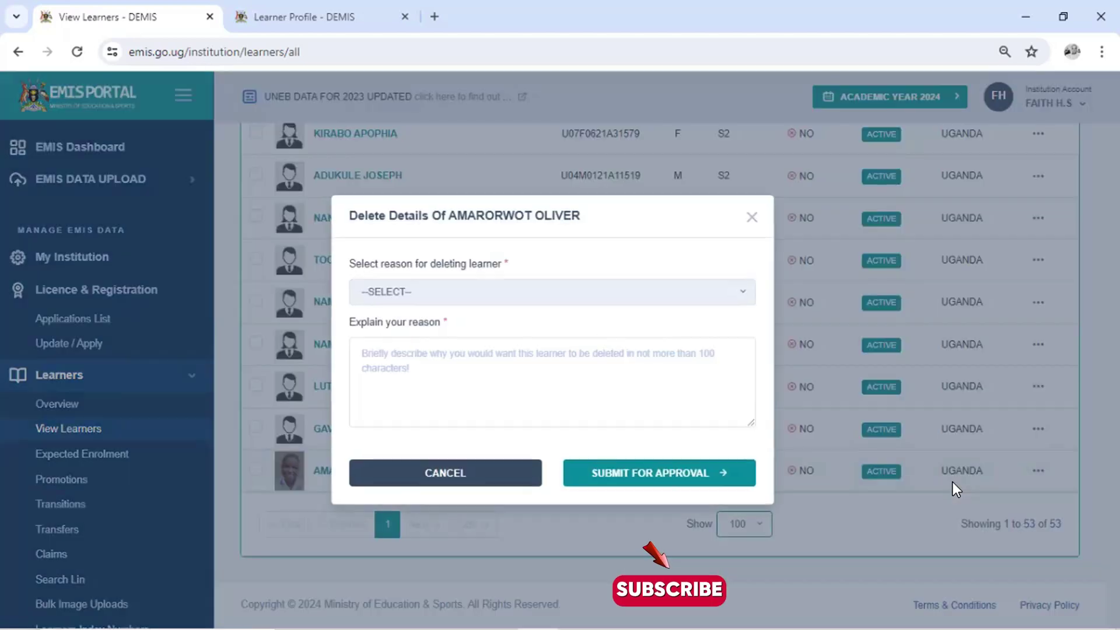
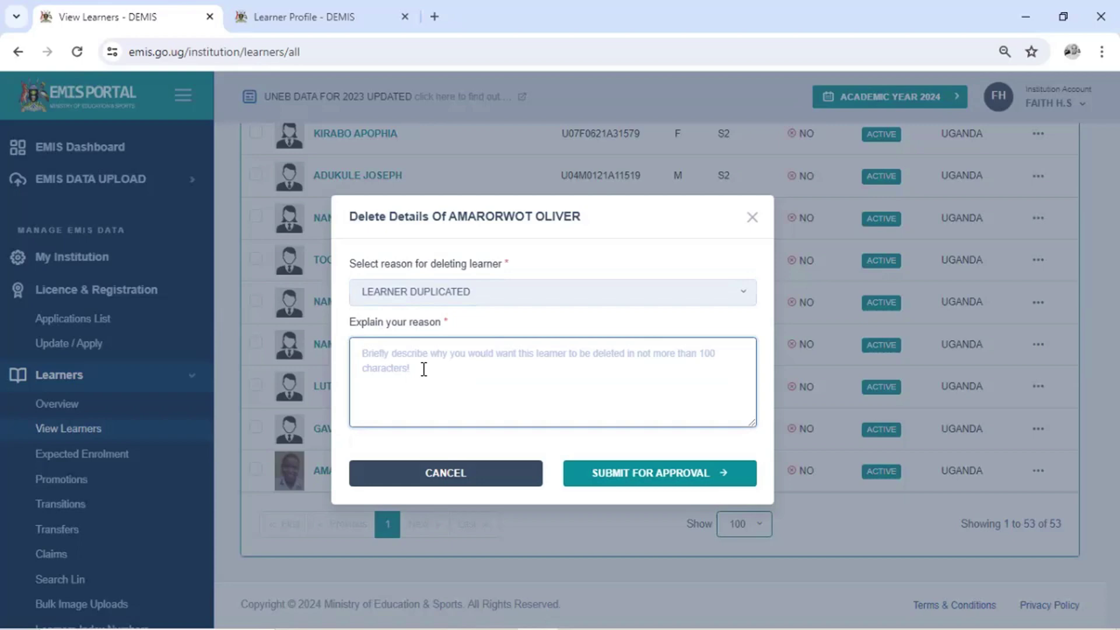
# Give the reason 'the learner does not have UNEB PLE INDEX number' and submit for approval
pyautogui.write('the learne')
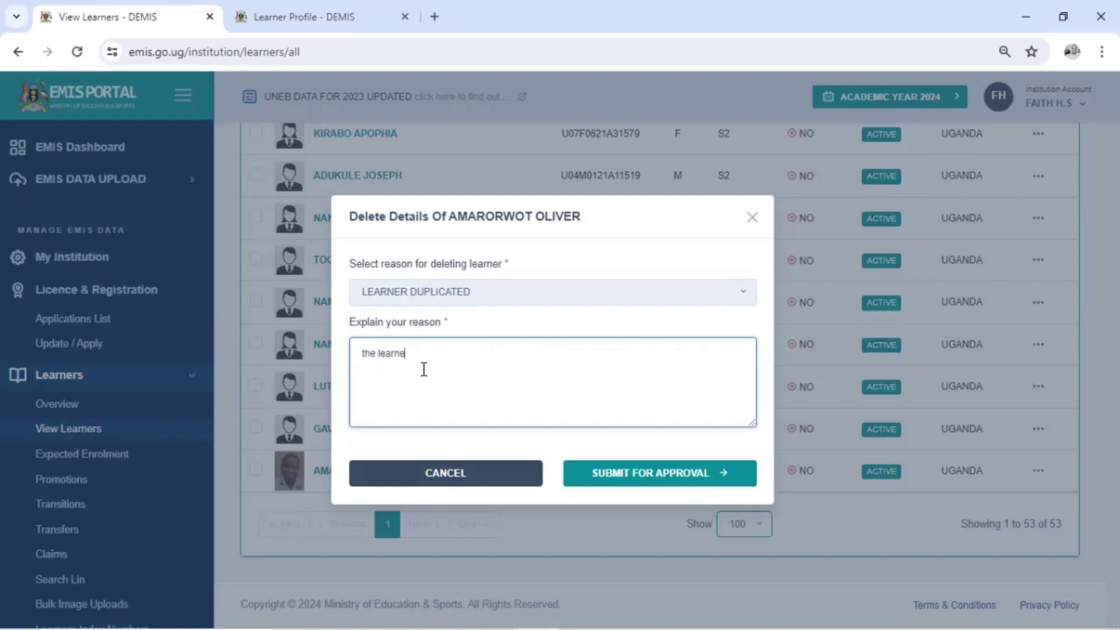
pyautogui.write('r does not have')
pyautogui.write('PLE INDE')
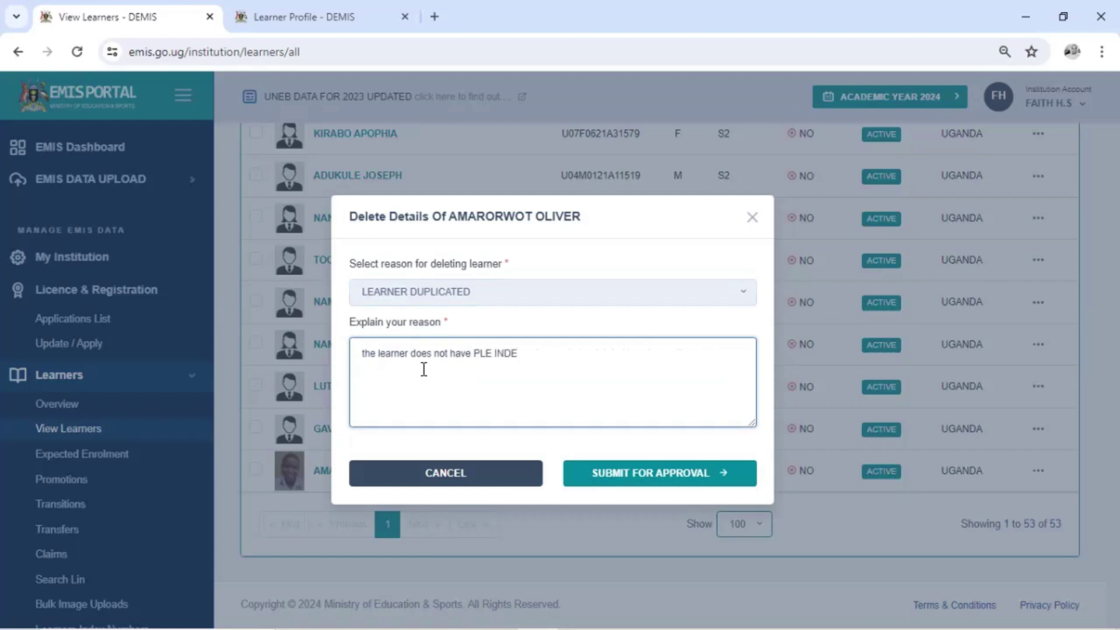
pyautogui.press('BackSpace')
pyautogui.write('X number')
pyautogui.click(474, 351)
pyautogui.write('uneb')
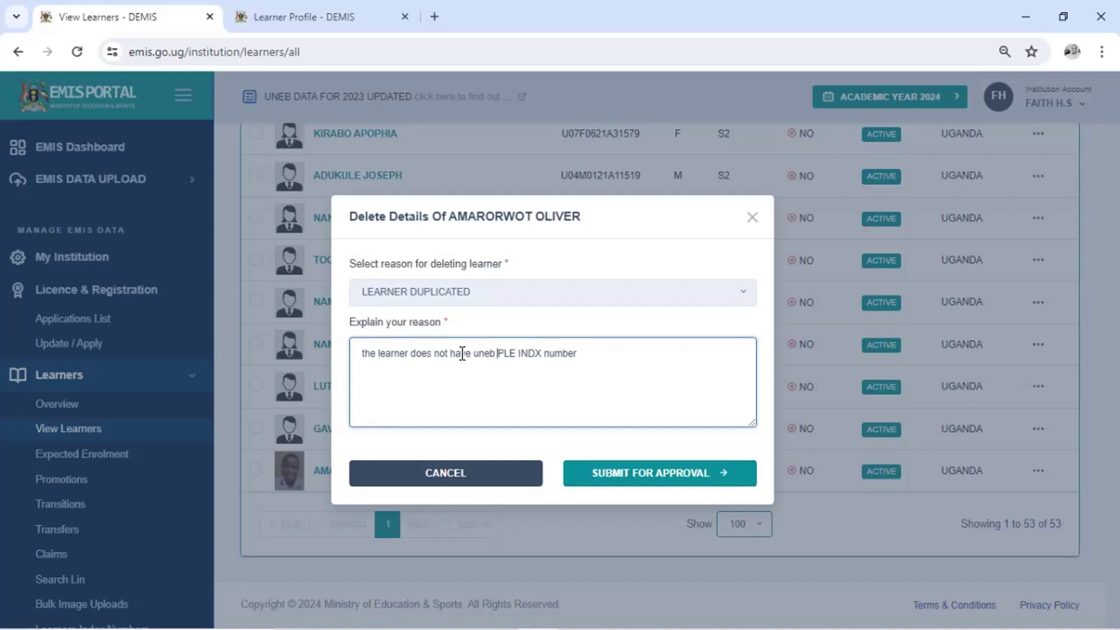
pyautogui.press('BackSpace')
pyautogui.press('BackSpace')
pyautogui.press('BackSpace')
pyautogui.press('BackSpace')
pyautogui.press('BackSpace')
pyautogui.write('UNEB')
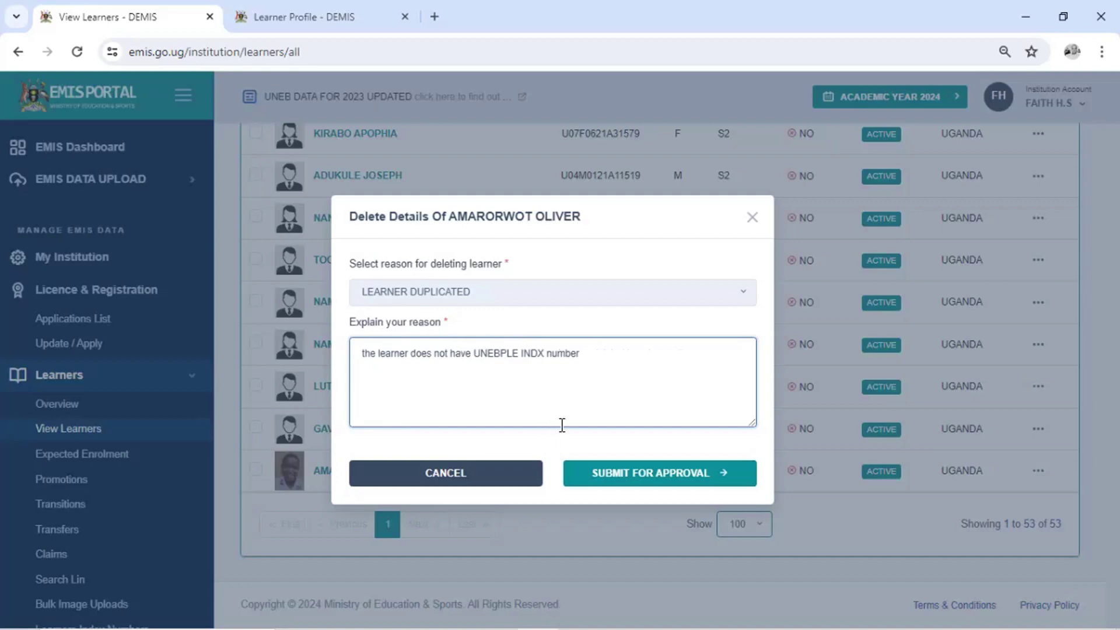
pyautogui.click(687, 483)
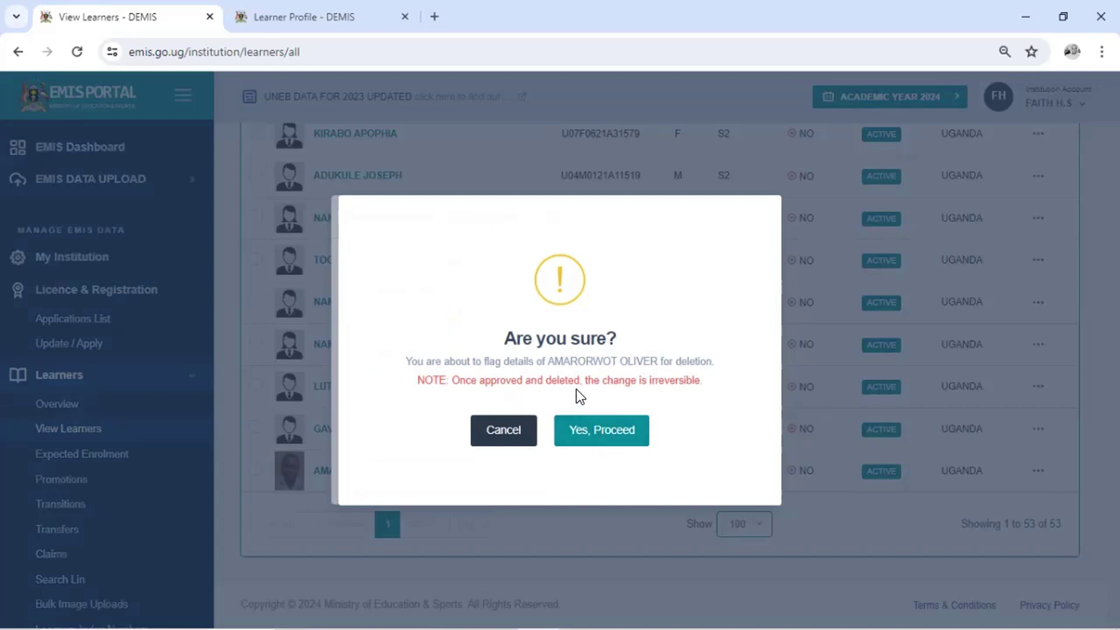
# Confirm the deletion flag, dismiss the success message, and open Learners > Flagged Learners
pyautogui.click(614, 432)
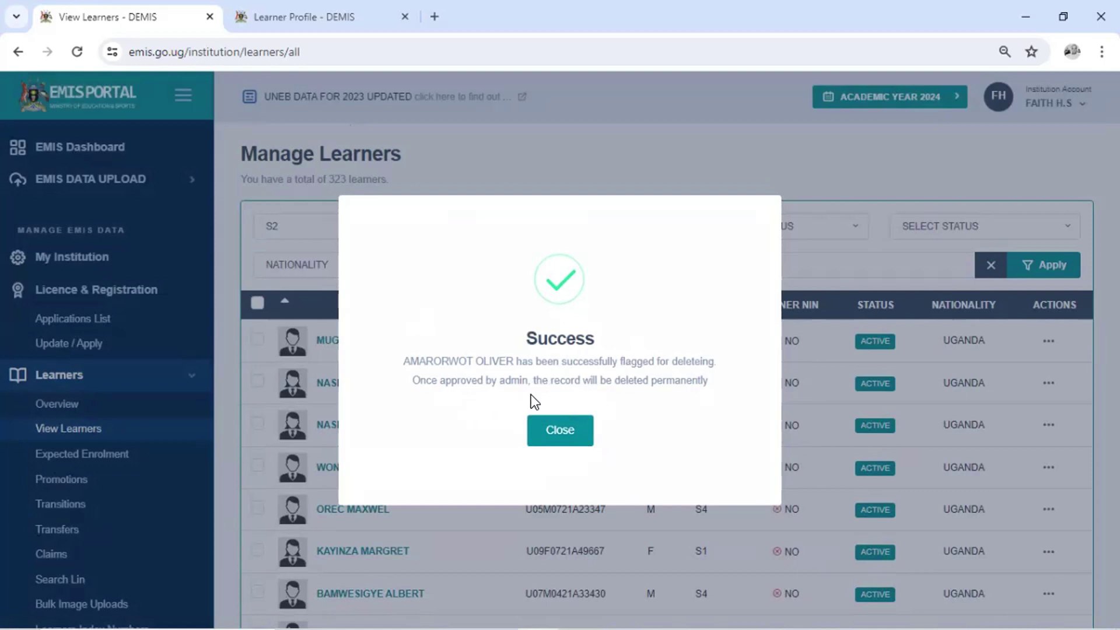
pyautogui.click(565, 430)
pyautogui.scroll(-10, 531, 417)
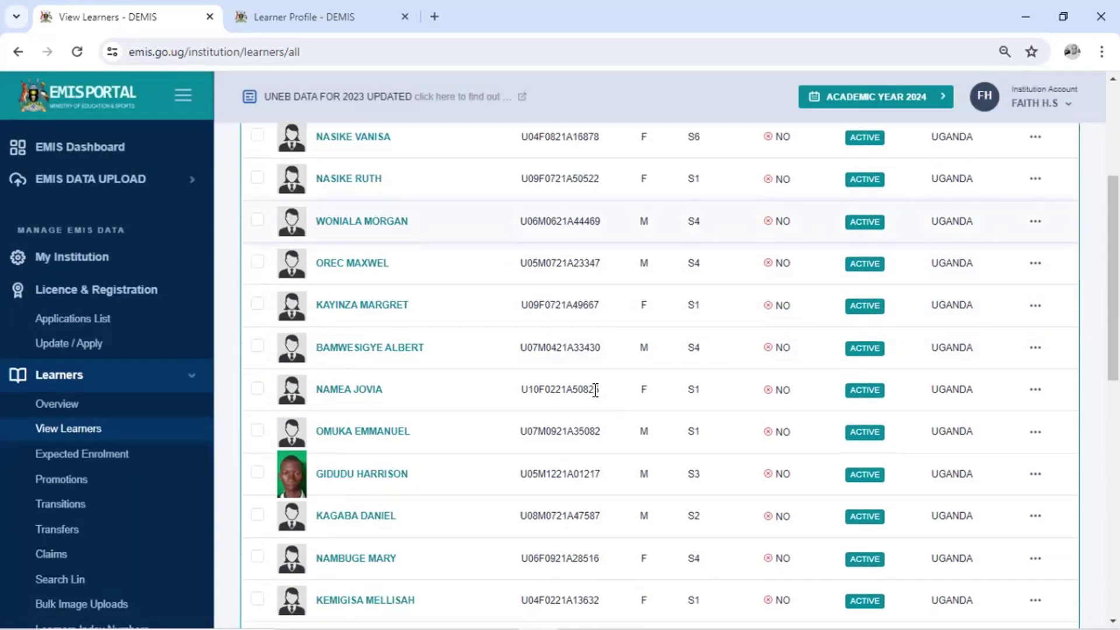
pyautogui.scroll(4, 548, 407)
pyautogui.scroll(-4, 135, 457)
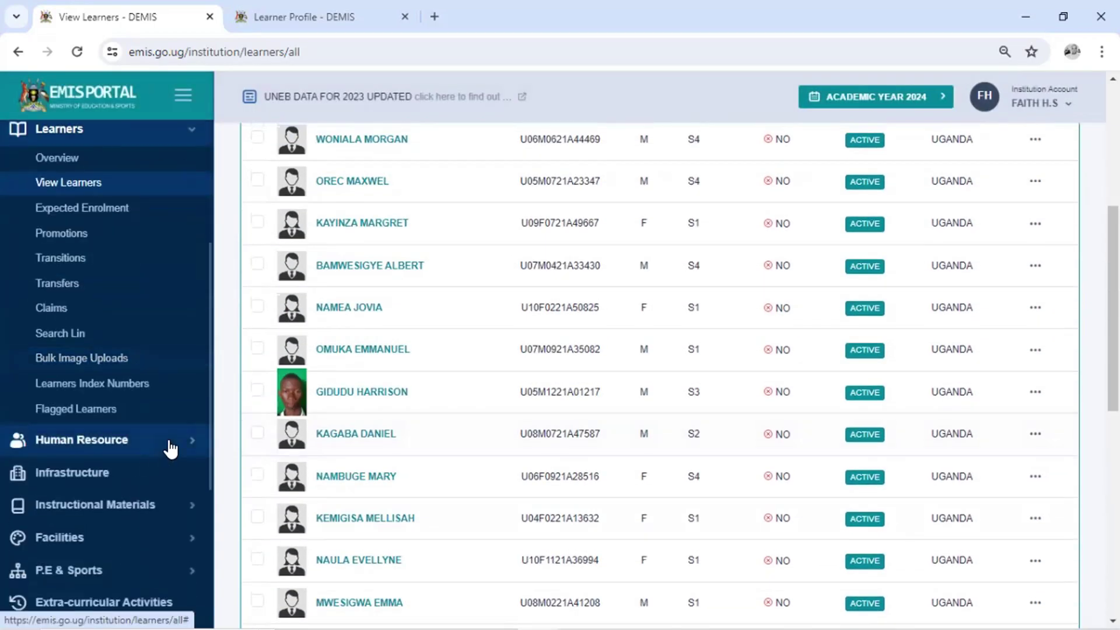
pyautogui.scroll(3, 152, 461)
pyautogui.click(120, 496)
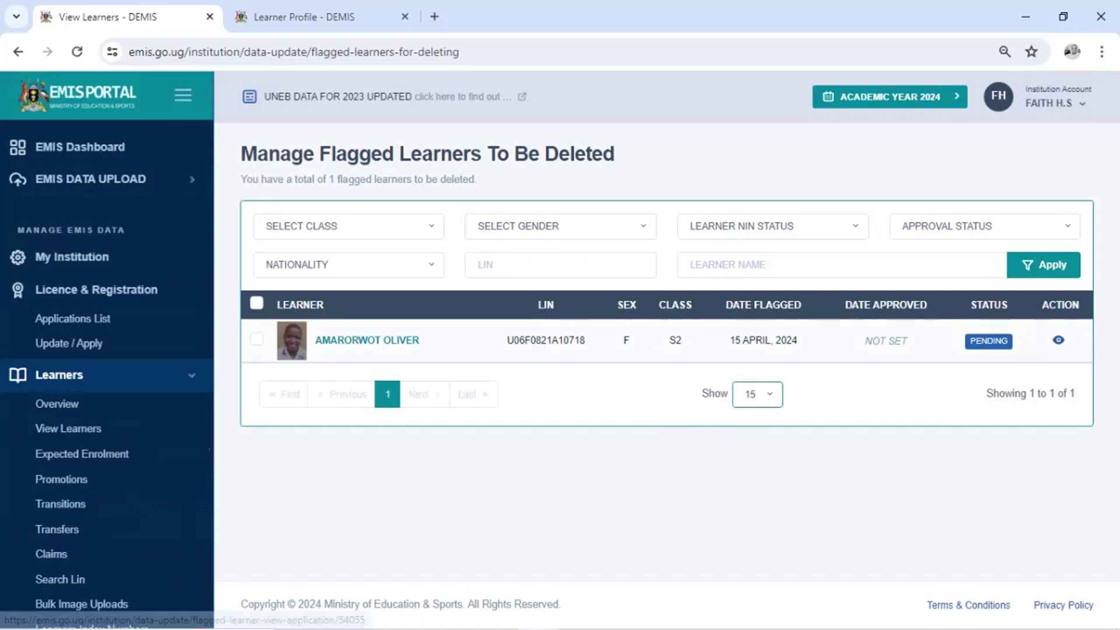
pyautogui.click(1058, 340)
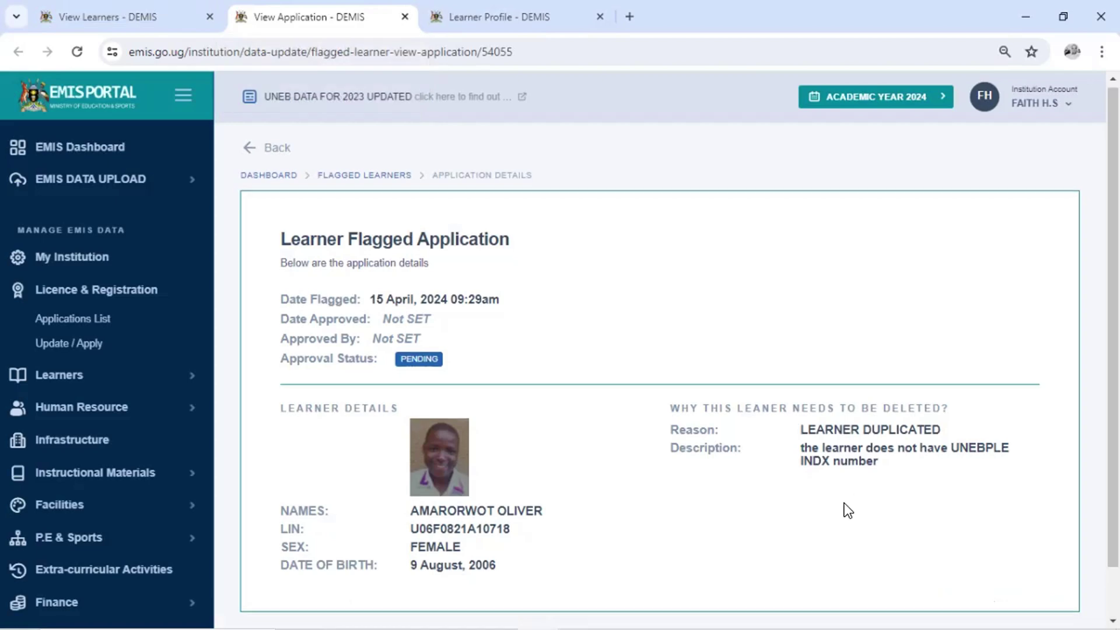
pyautogui.scroll(-1, 847, 509)
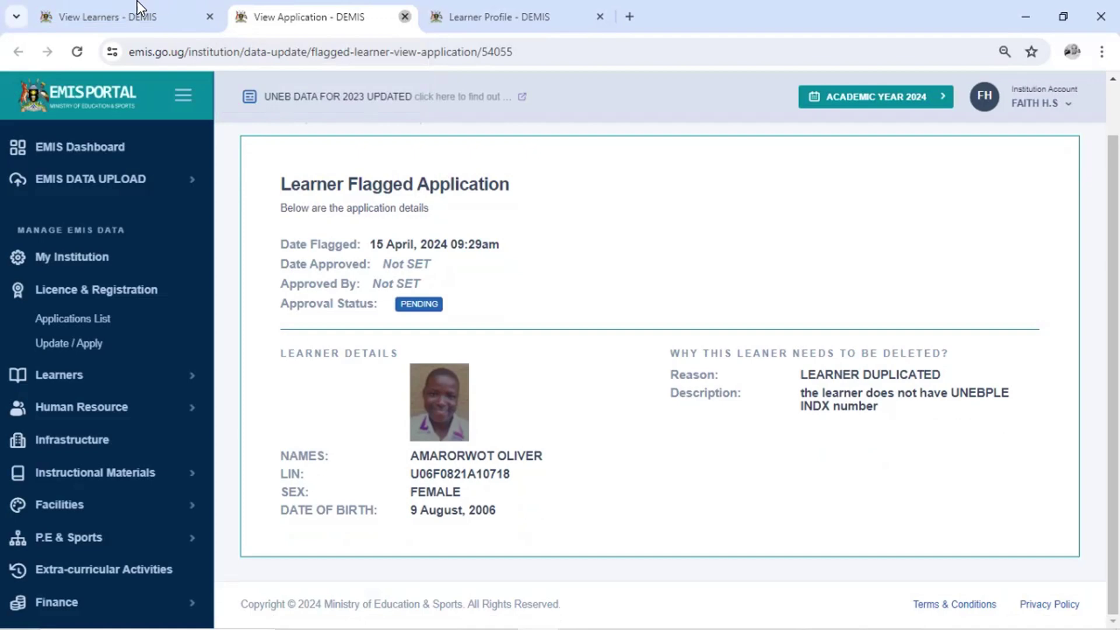
pyautogui.hotkey('ctrl', 'w')
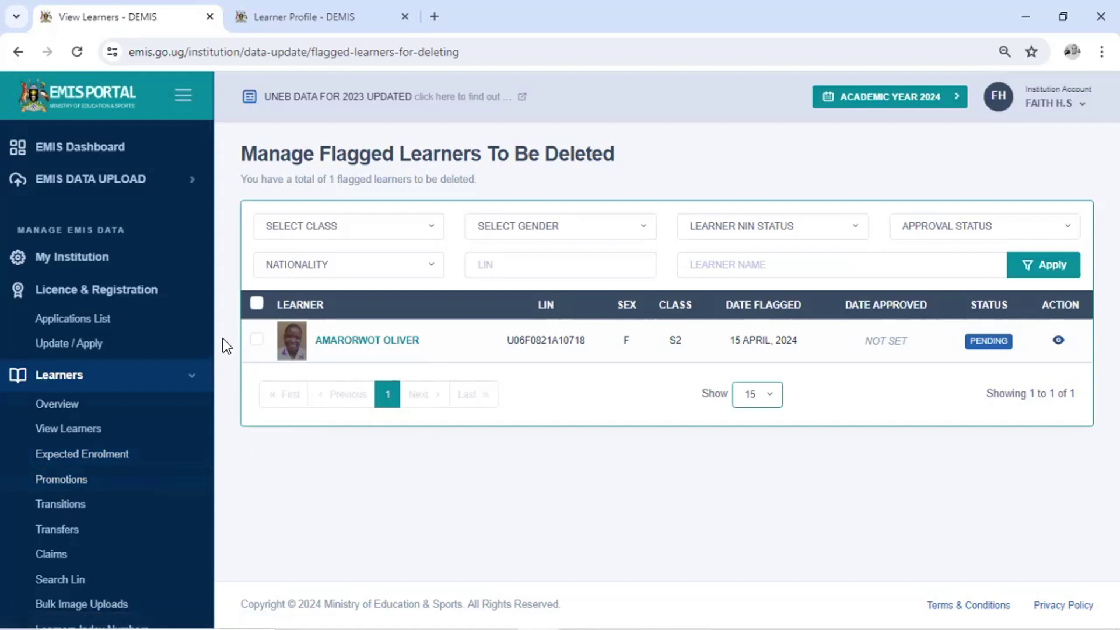
# In the secondary school EMIS data return, open the add-learner-by-index-number form
pyautogui.click(177, 191)
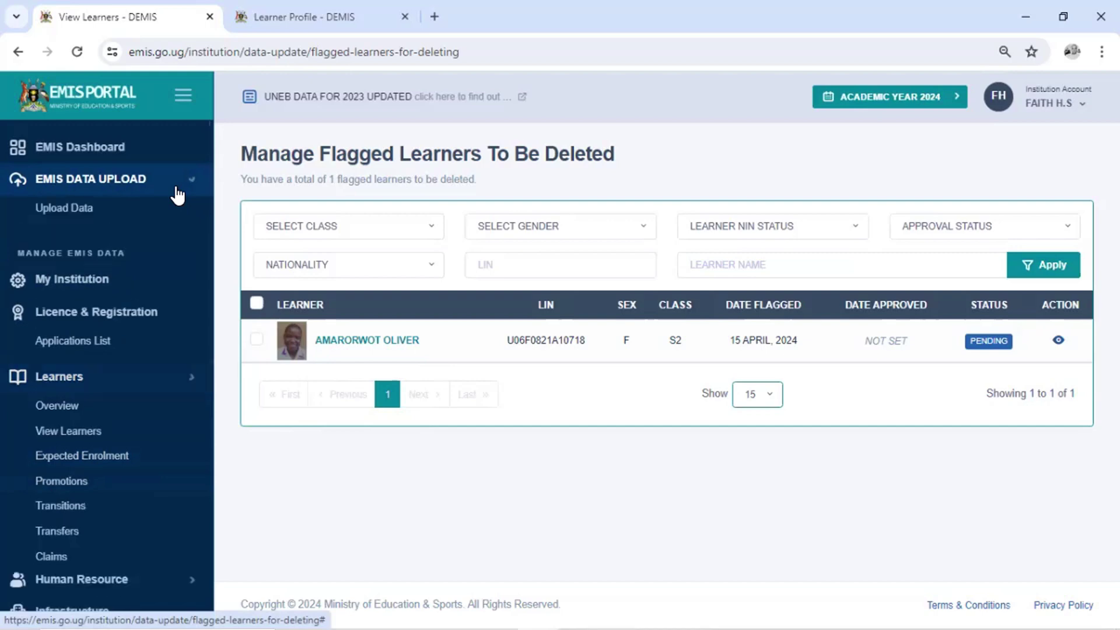
pyautogui.click(76, 217)
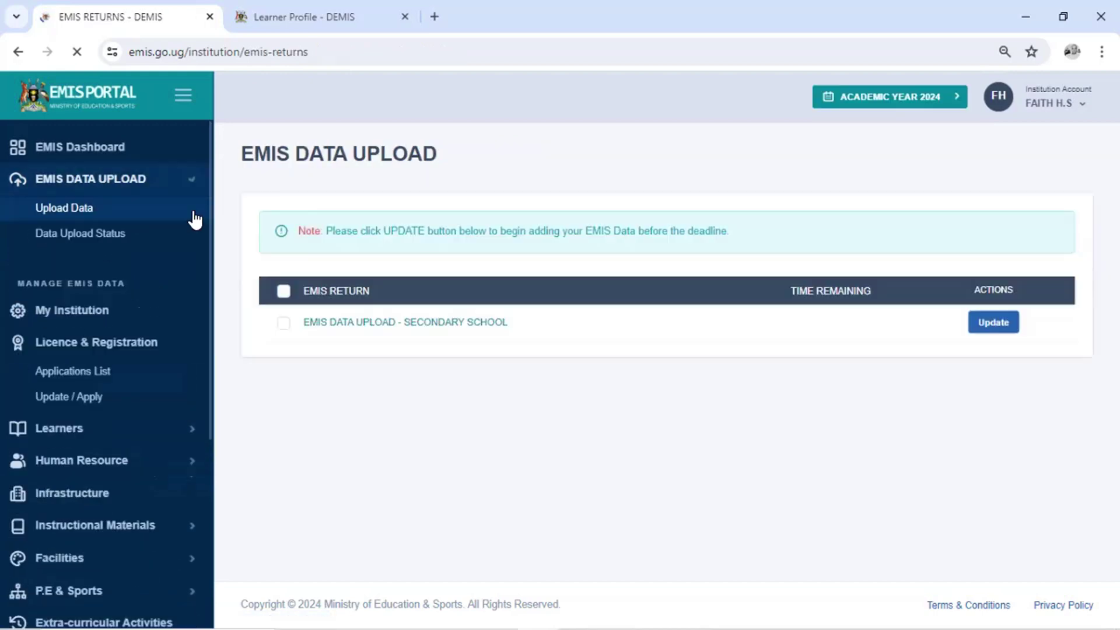
pyautogui.click(1015, 327)
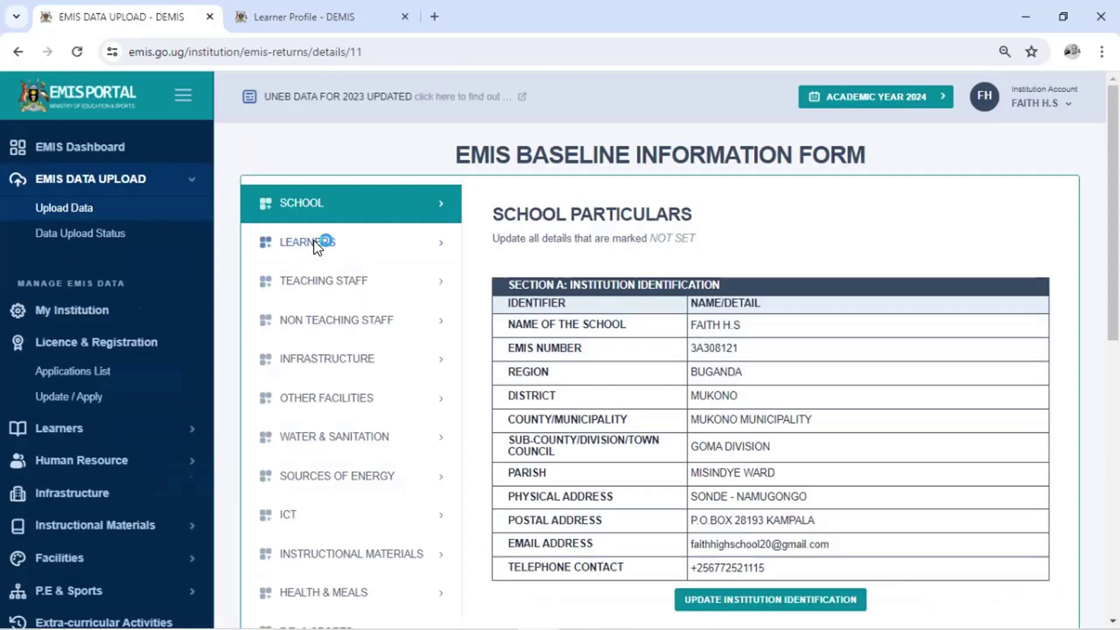
pyautogui.click(314, 241)
pyautogui.scroll(-8, 971, 317)
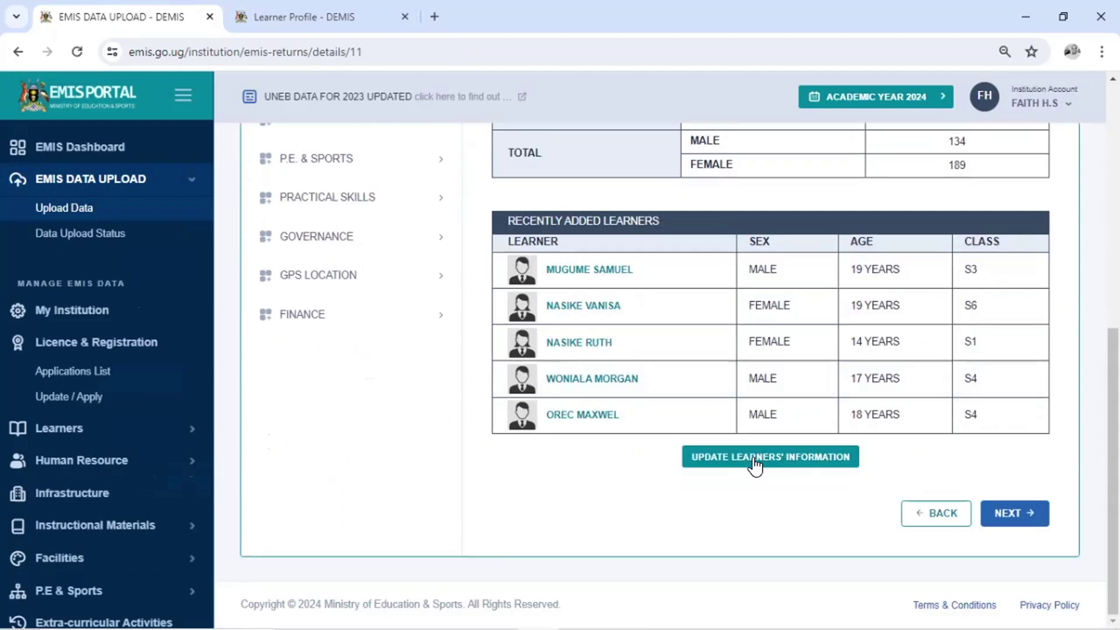
pyautogui.click(739, 461)
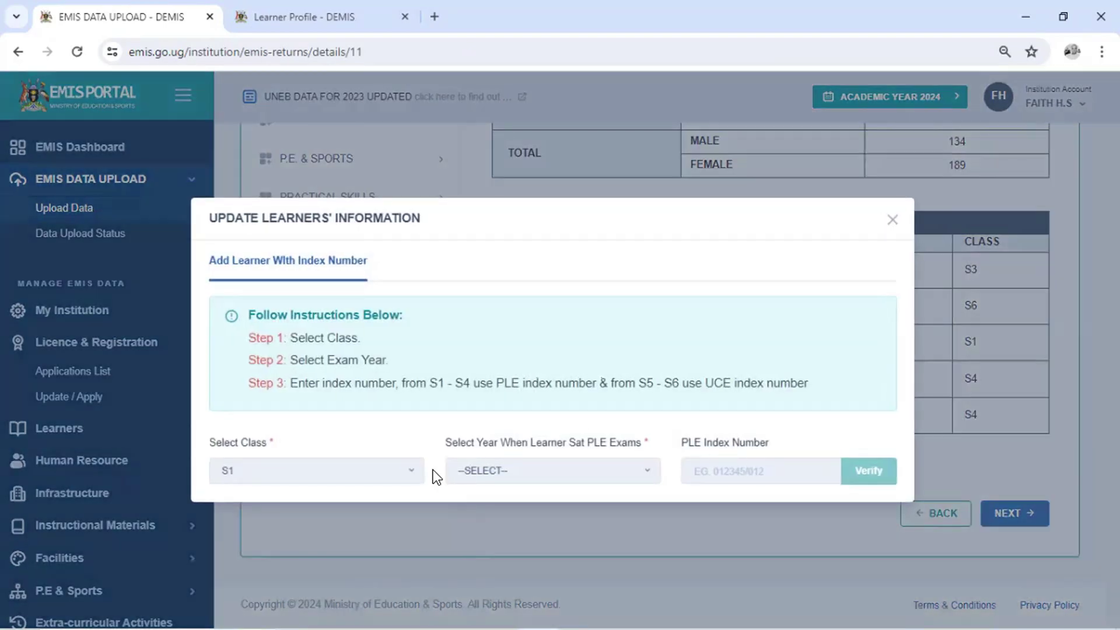
# Set class S2 and PLE exam year 2022, then start entering the learner's PLE index number
pyautogui.click(375, 480)
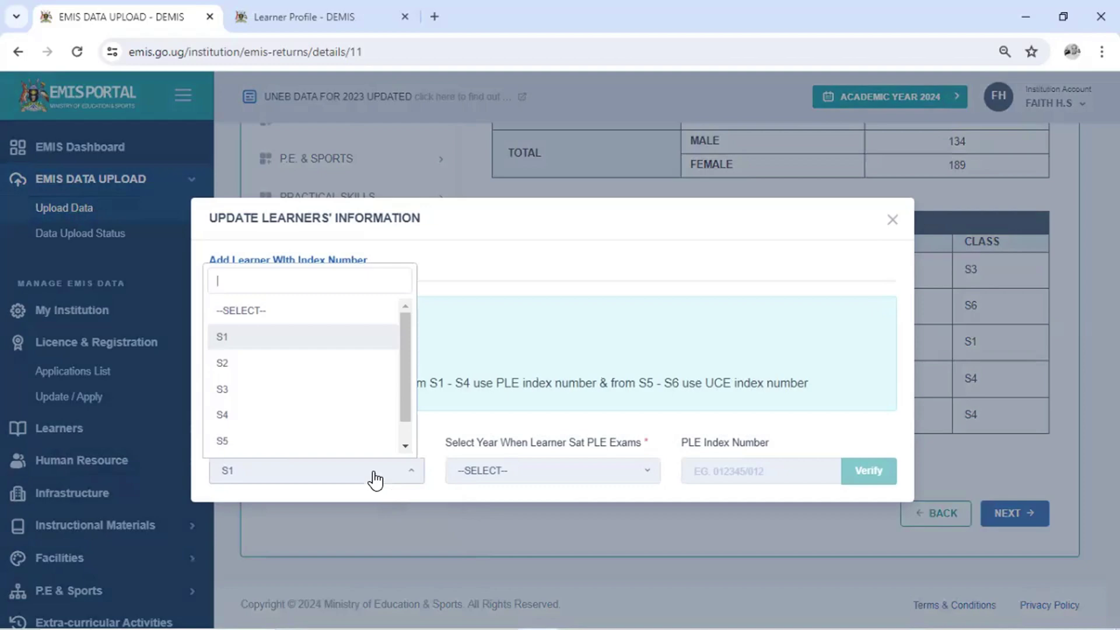
pyautogui.click(338, 388)
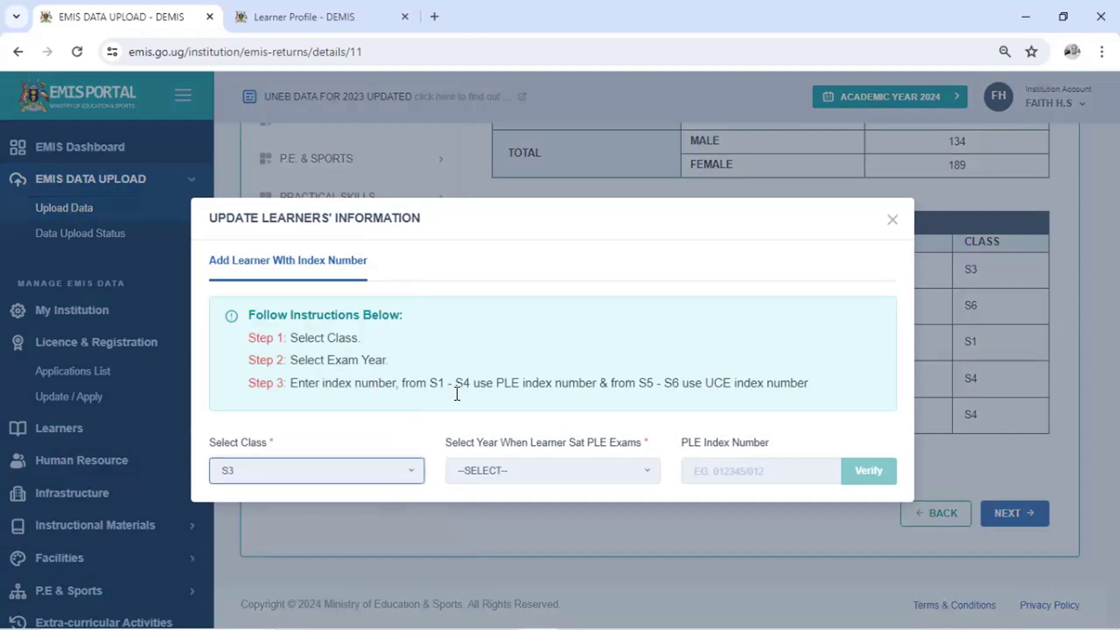
pyautogui.click(591, 482)
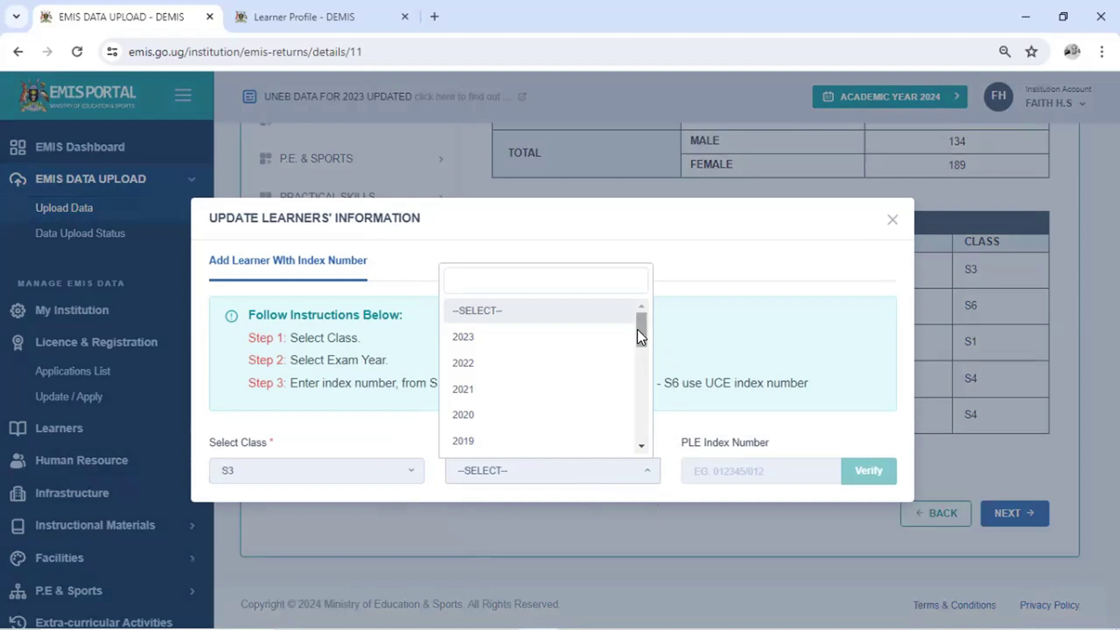
pyautogui.moveTo(645, 332); pyautogui.dragTo(646, 328)
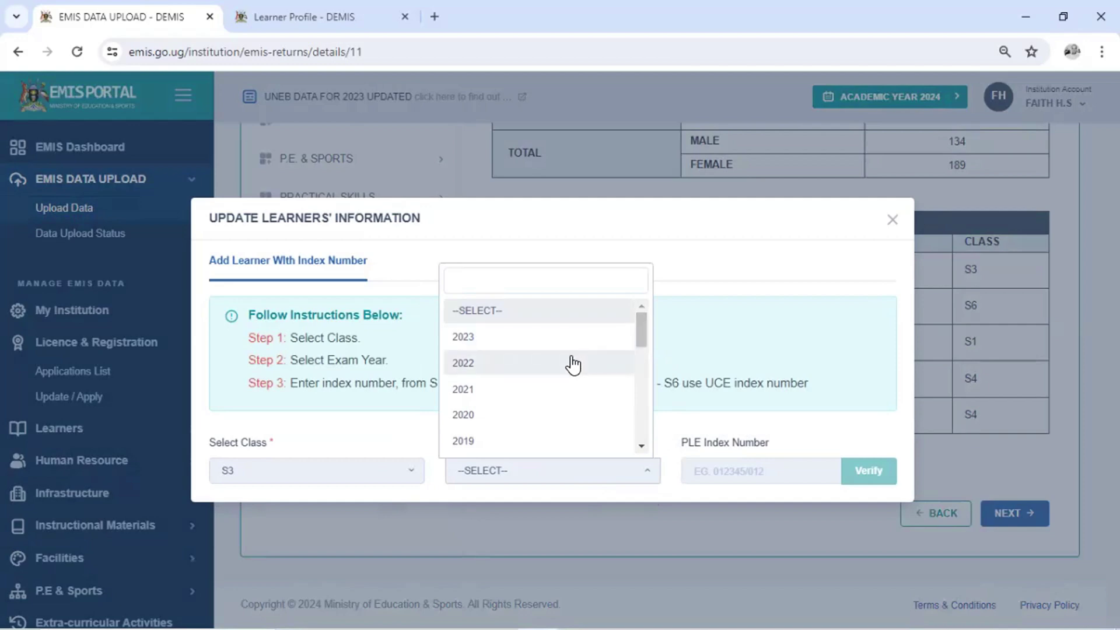
pyautogui.click(517, 363)
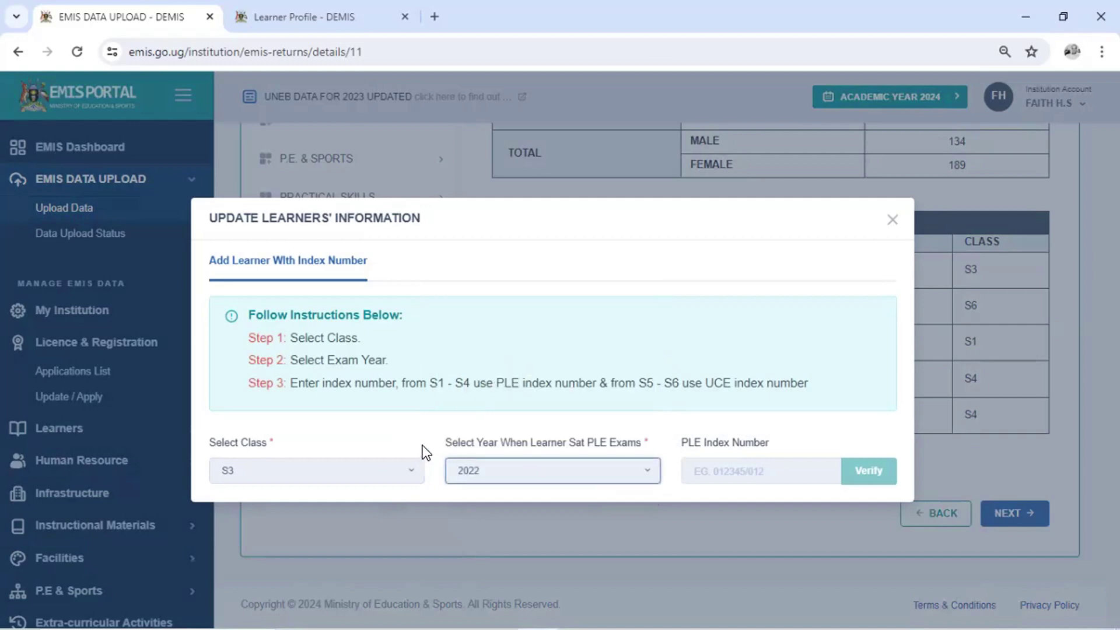
pyautogui.click(391, 468)
pyautogui.click(391, 363)
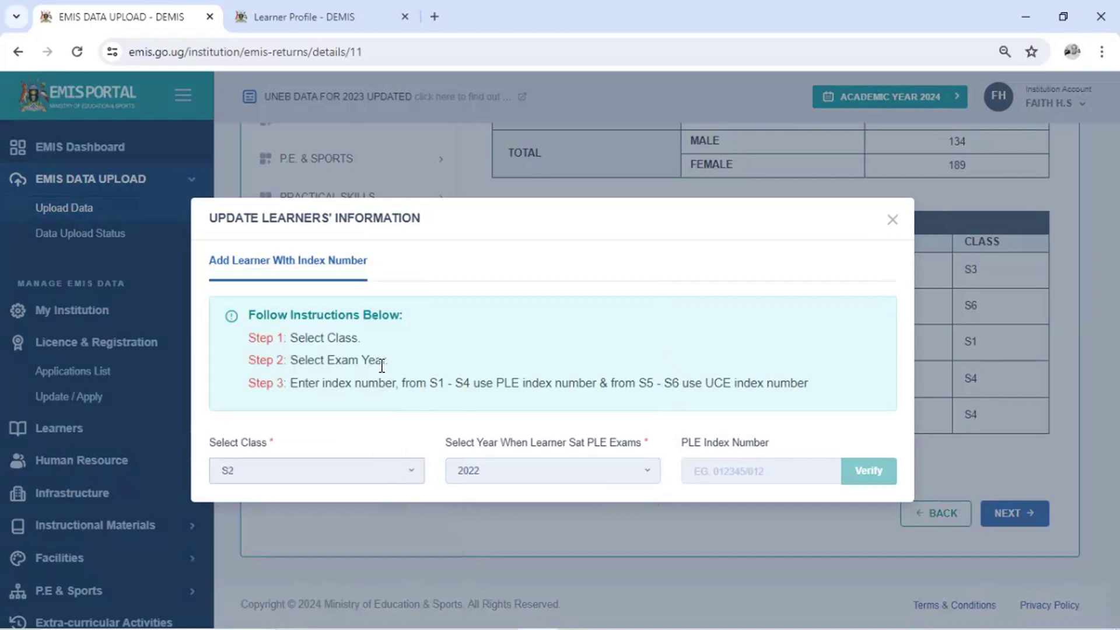
pyautogui.click(739, 473)
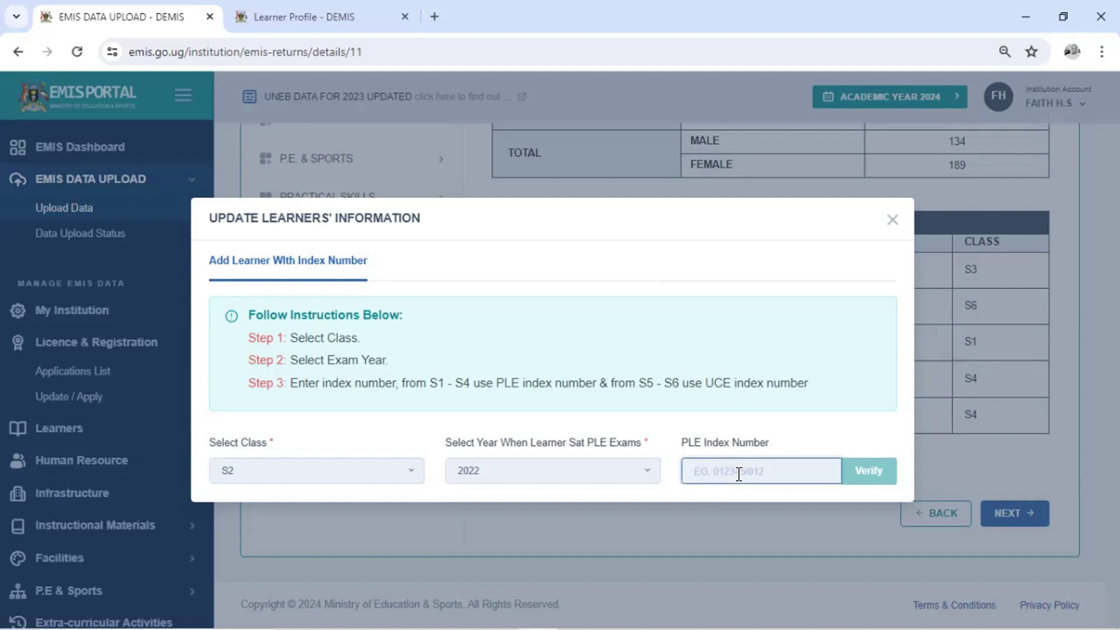
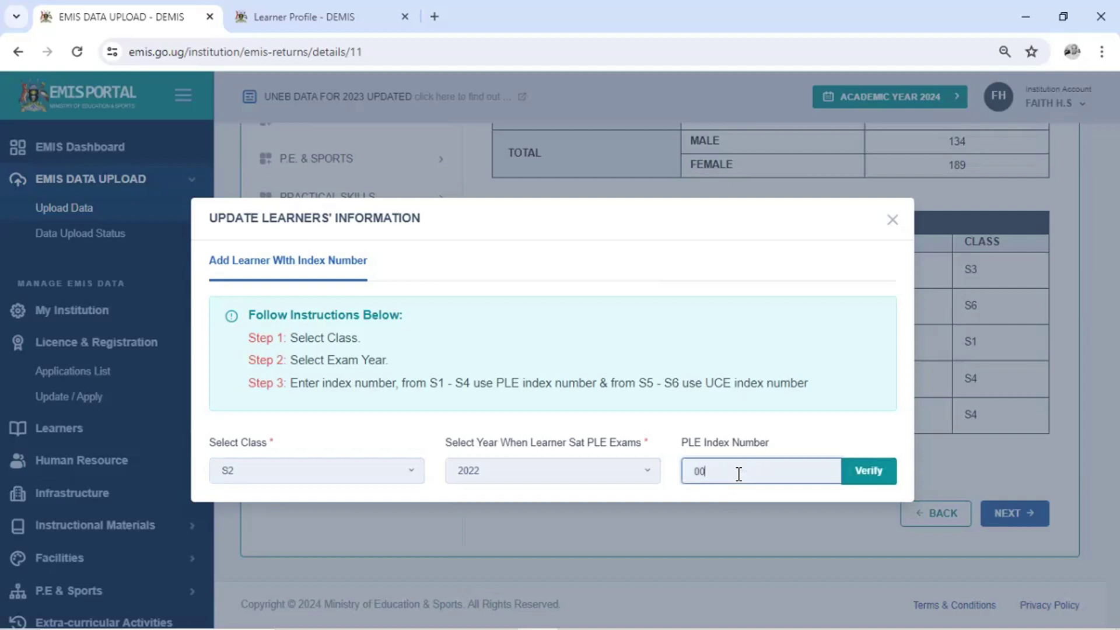
# Verify the PLE index number to load the learner's exam details into the form
pyautogui.click(853, 468)
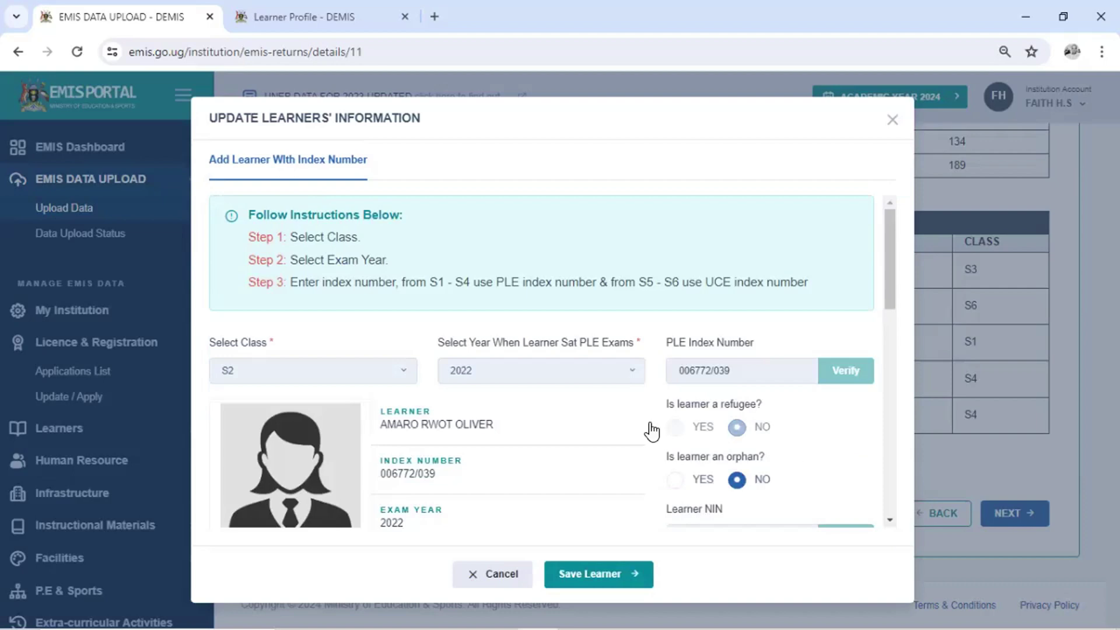
pyautogui.scroll(-2, 572, 408)
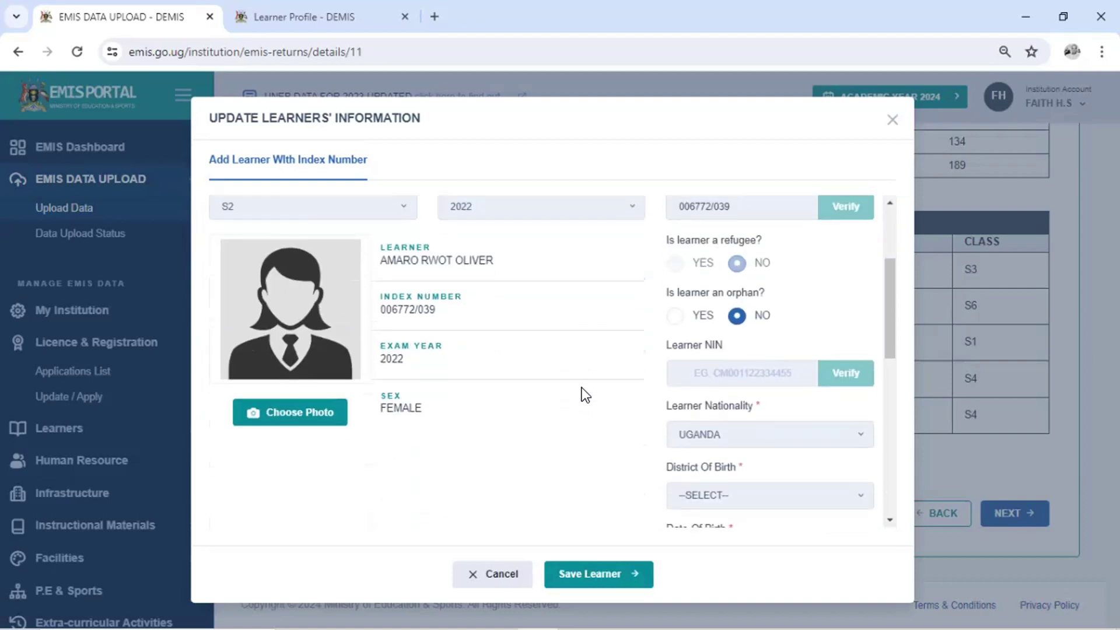
pyautogui.scroll(1, 582, 387)
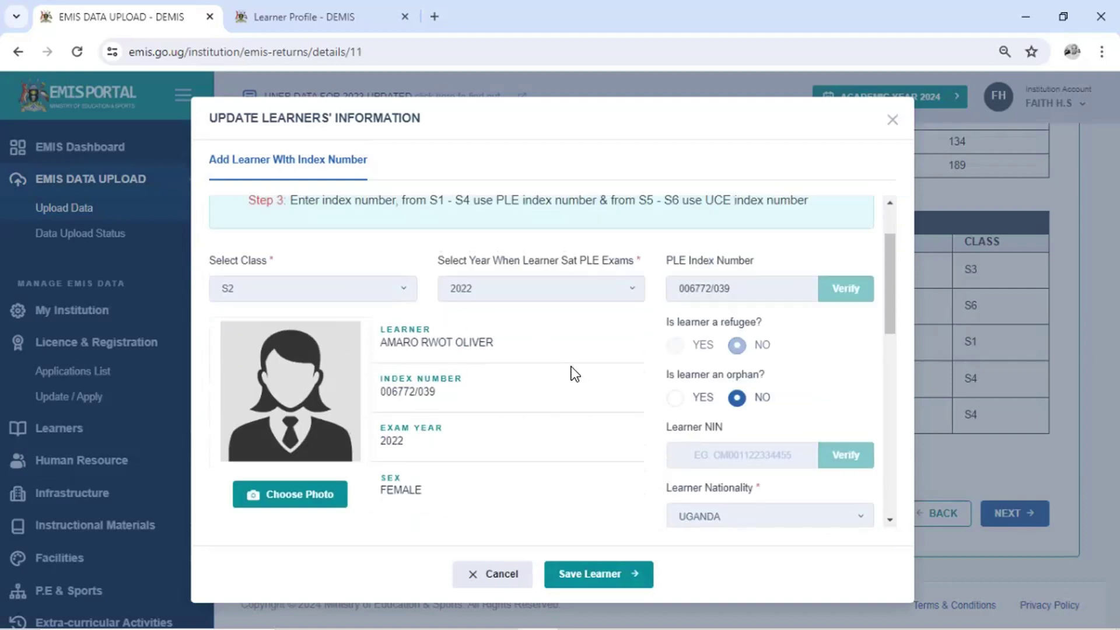
pyautogui.scroll(1, 572, 367)
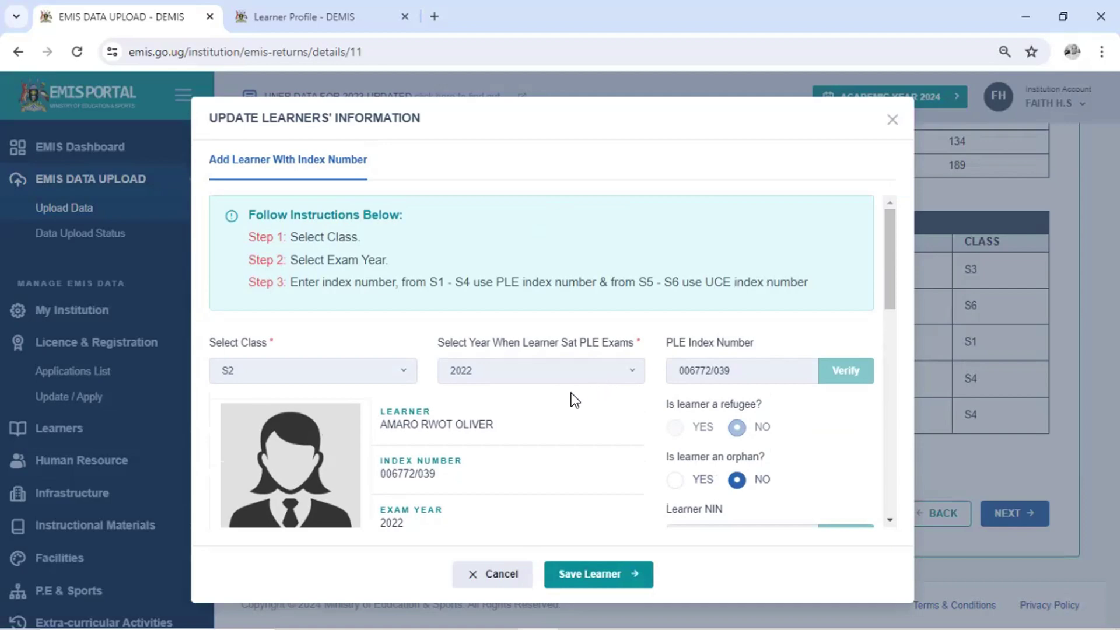
pyautogui.scroll(-5, 571, 393)
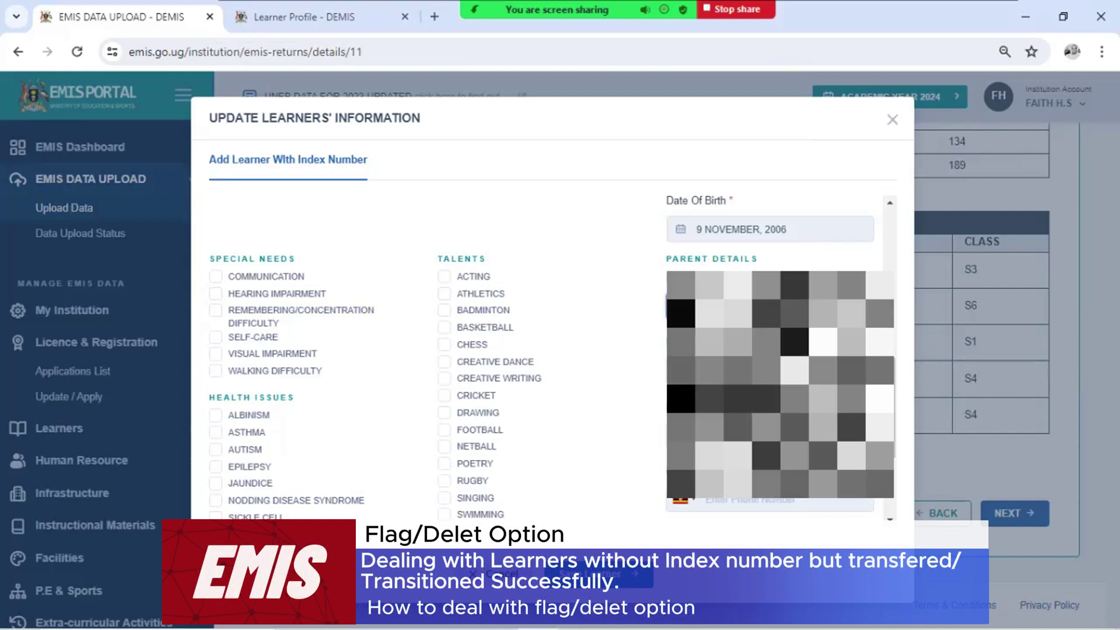
pyautogui.rightClick(718, 304)
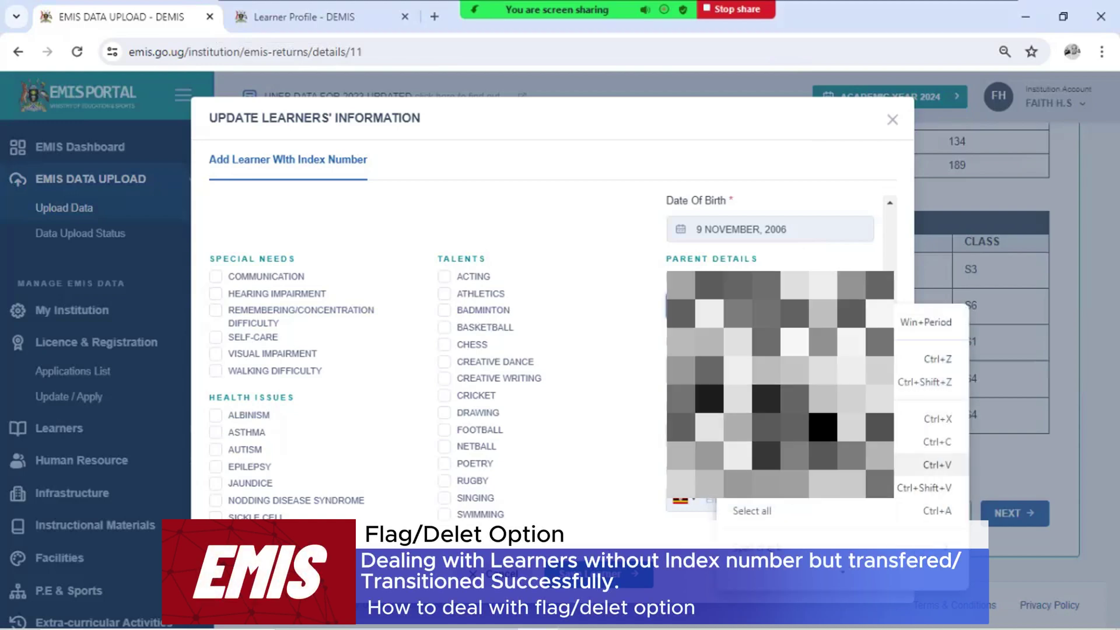
pyautogui.press('Escape')
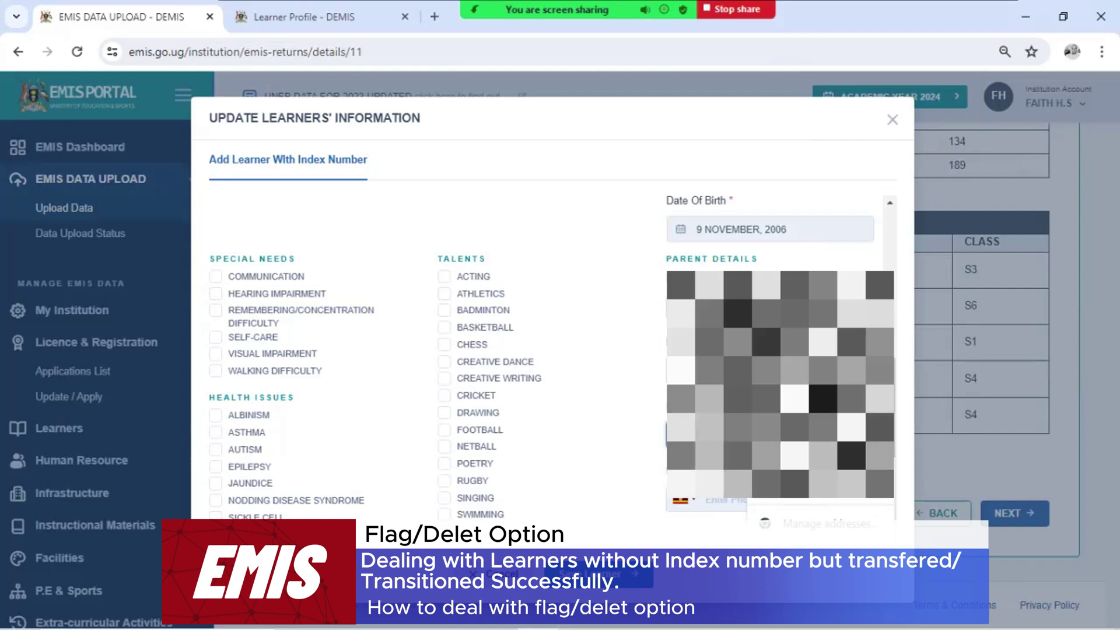
pyautogui.click(718, 305)
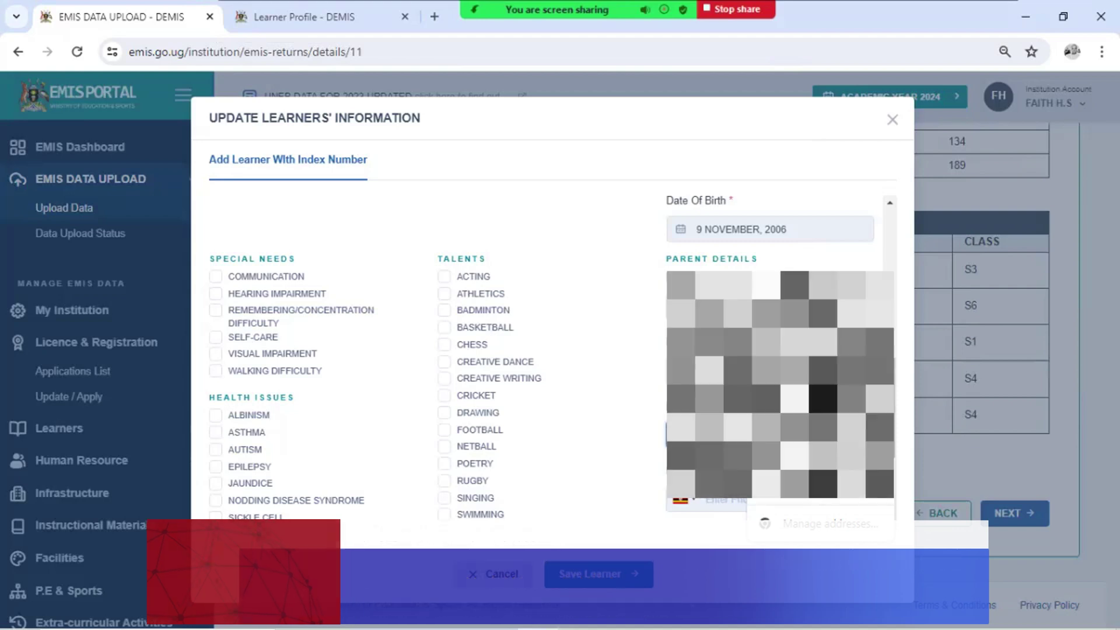
pyautogui.press('Escape')
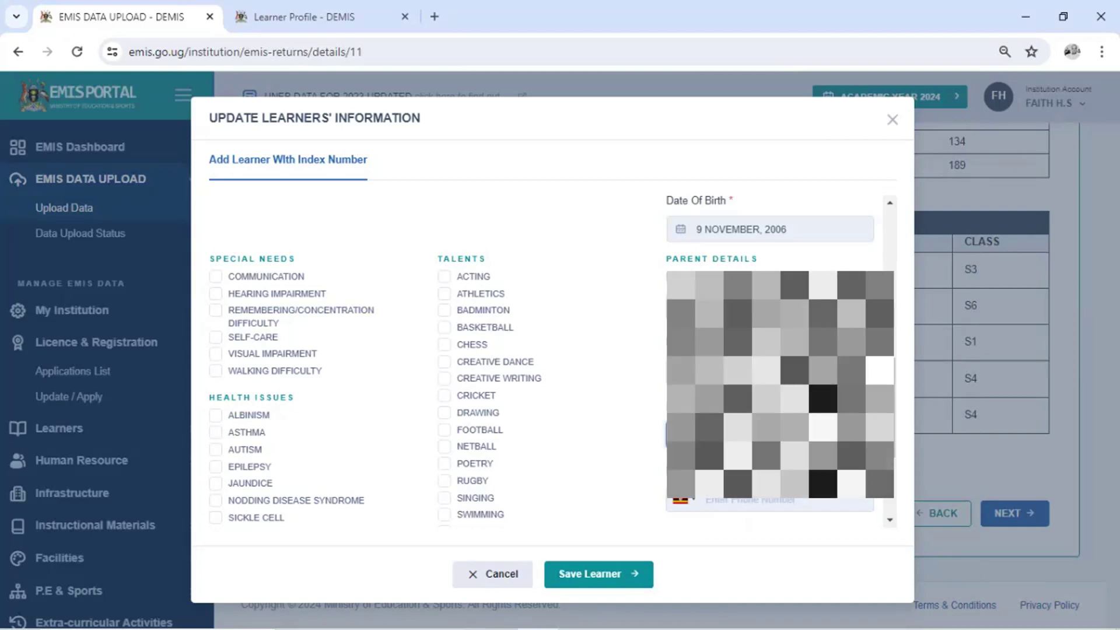
pyautogui.scroll(1, 770, 396)
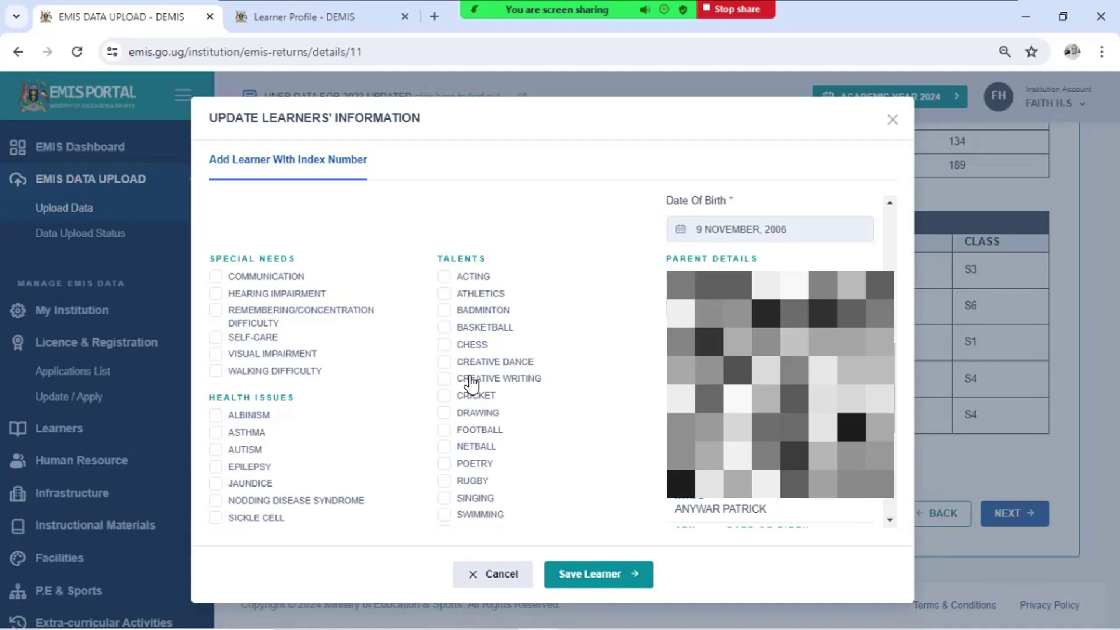
# Tick Athletics and Creative Dance as talents and Performing Arts as a practical skill
pyautogui.click(445, 294)
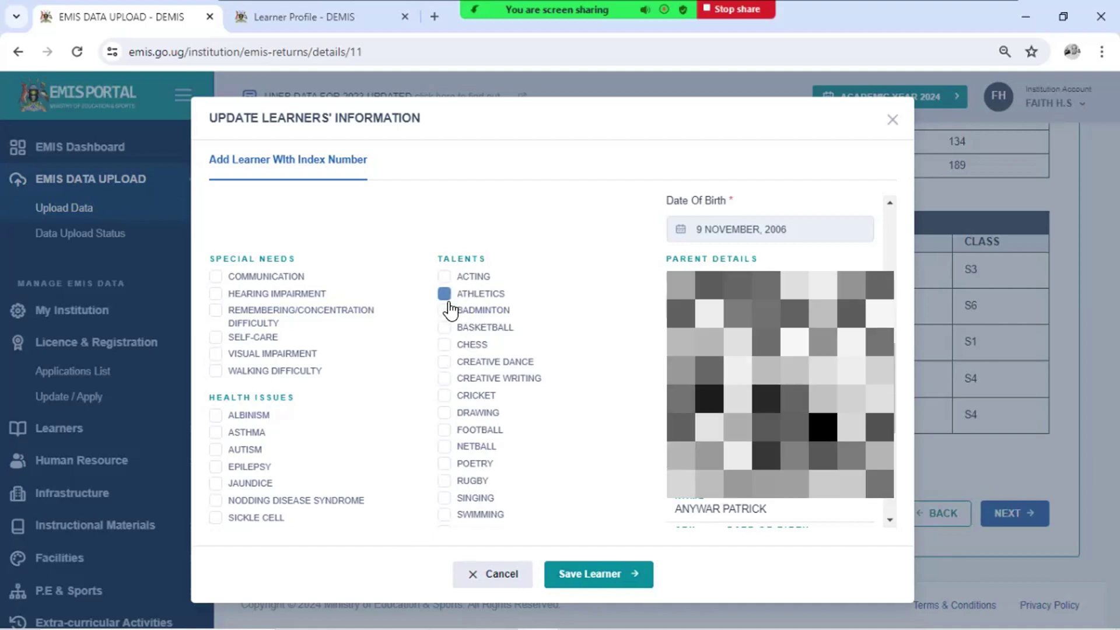
pyautogui.click(444, 361)
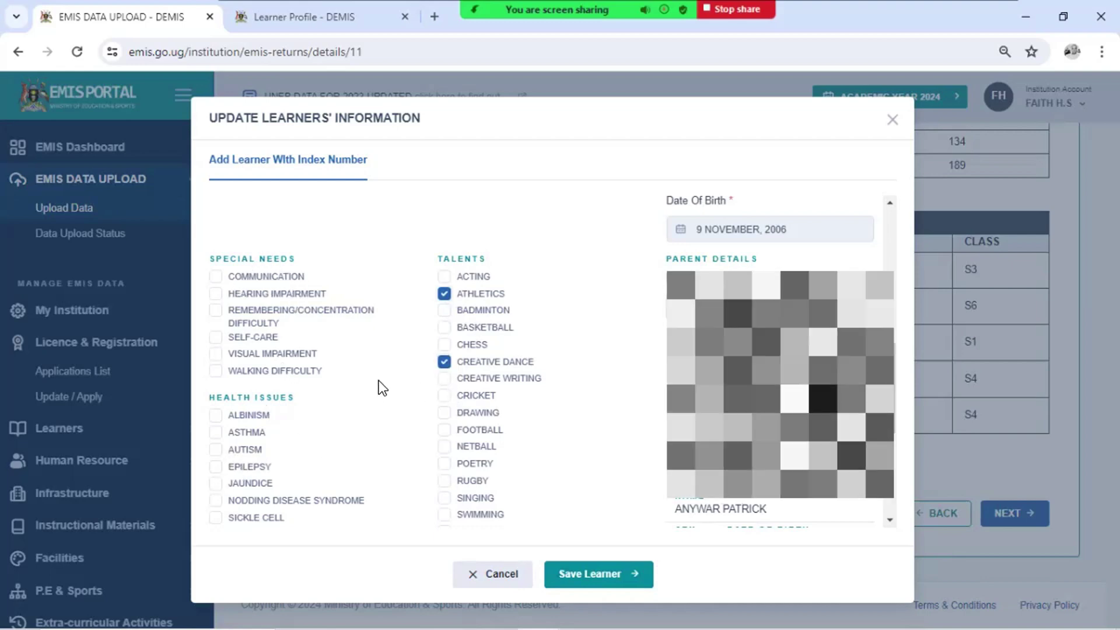
pyautogui.scroll(-4, 380, 387)
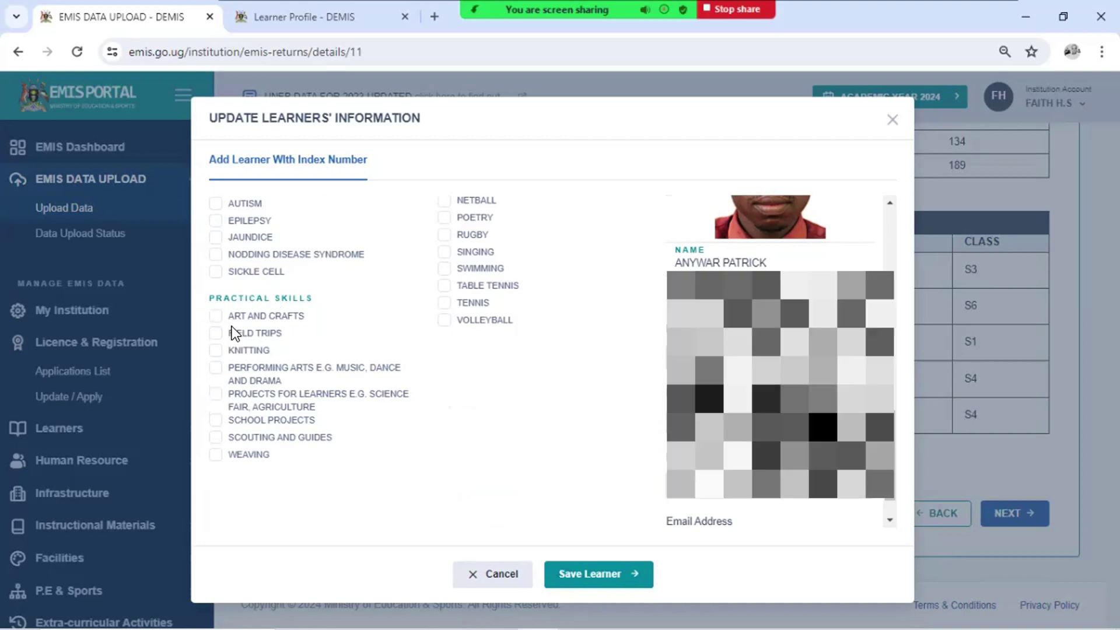
pyautogui.click(250, 382)
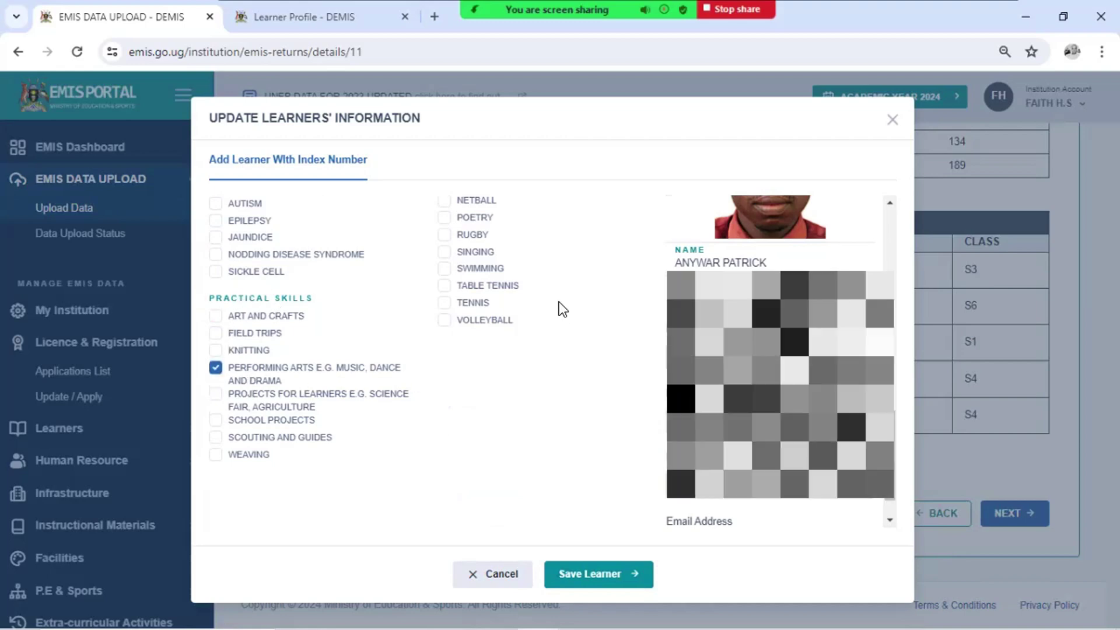
pyautogui.scroll(-1, 558, 302)
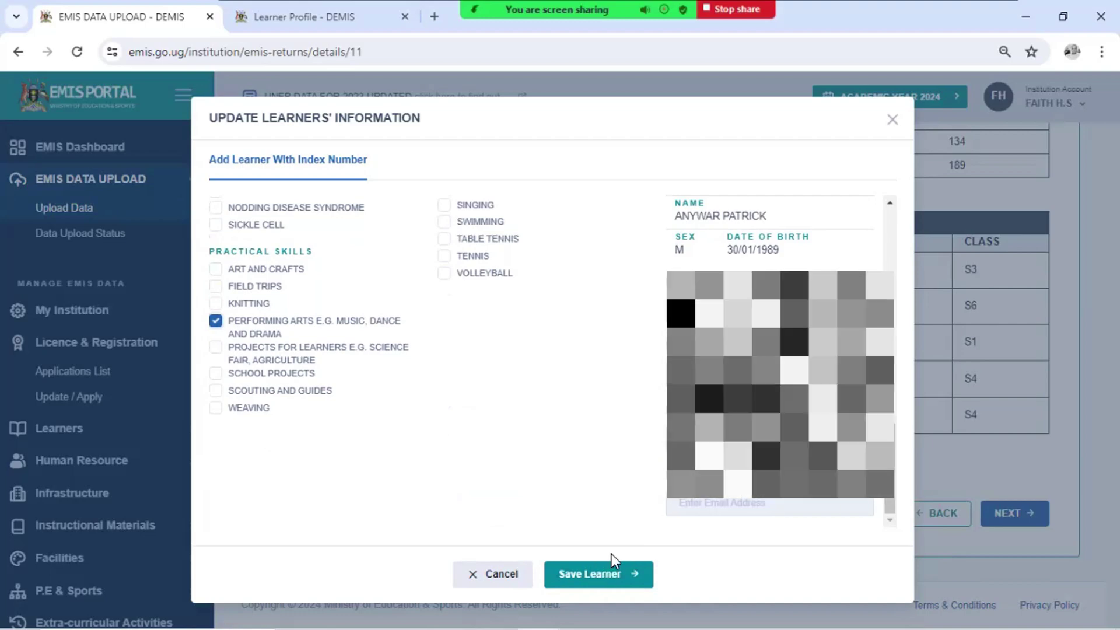
# Save the learner and open their profile from Recently Added Learners
pyautogui.click(580, 566)
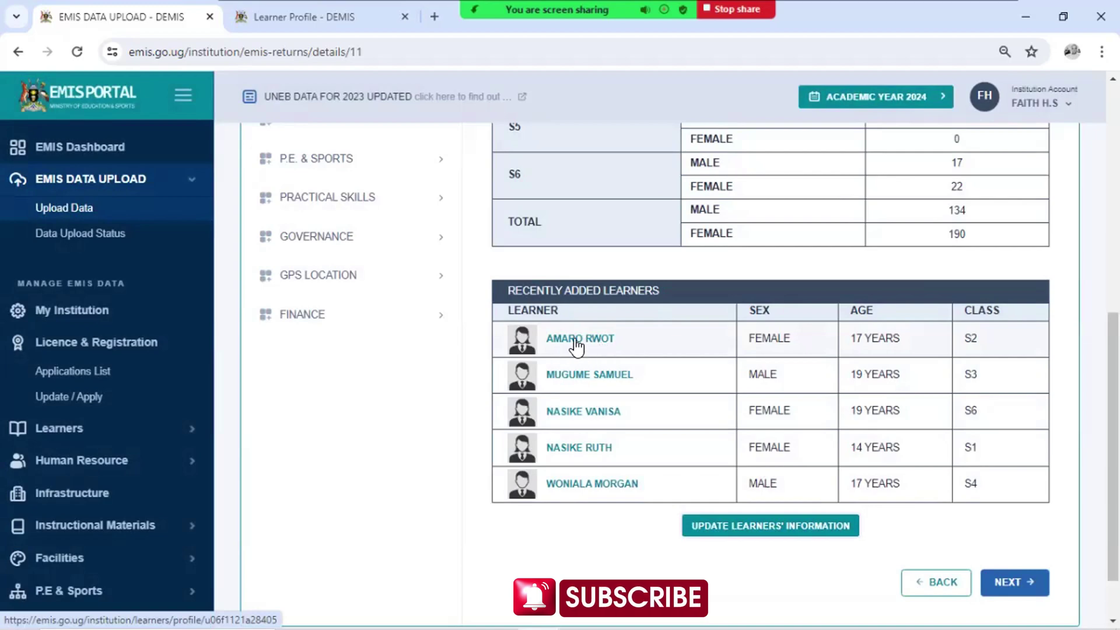
pyautogui.click(596, 336)
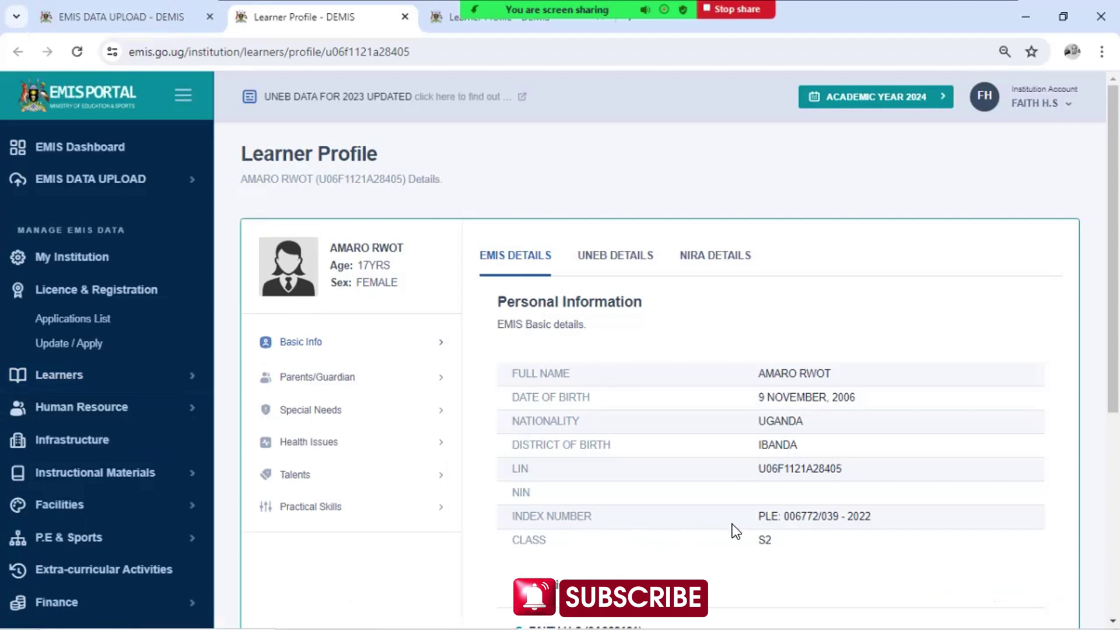
pyautogui.scroll(-1, 830, 524)
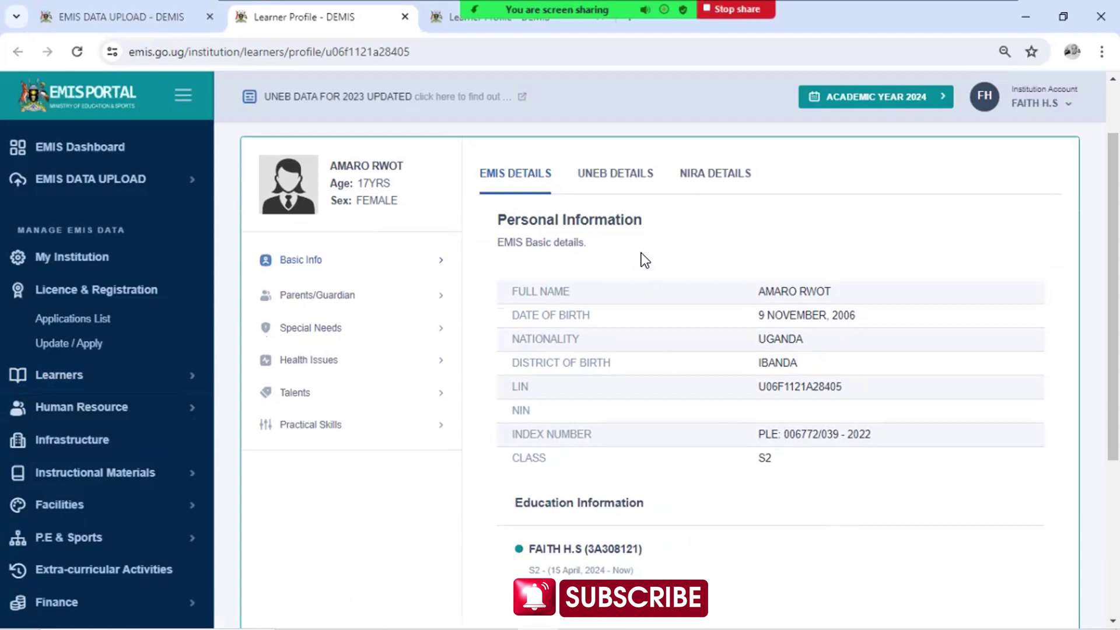
# Compare the profile's EMIS, UNEB and NIRA details tabs, ending on EMIS details
pyautogui.click(615, 173)
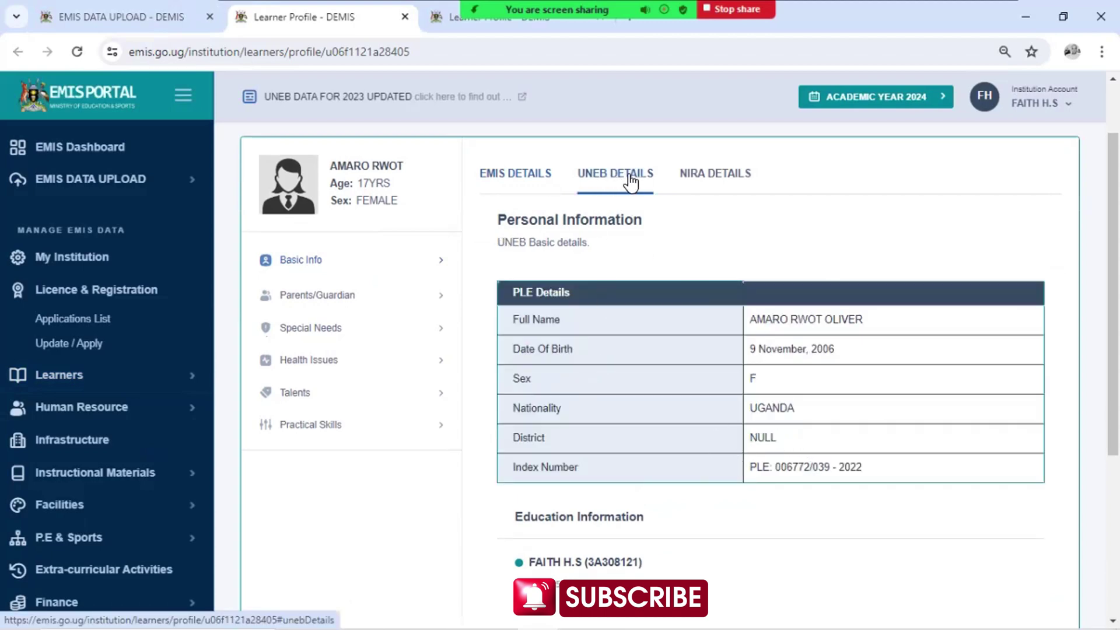
pyautogui.click(518, 173)
pyautogui.click(629, 173)
pyautogui.click(516, 175)
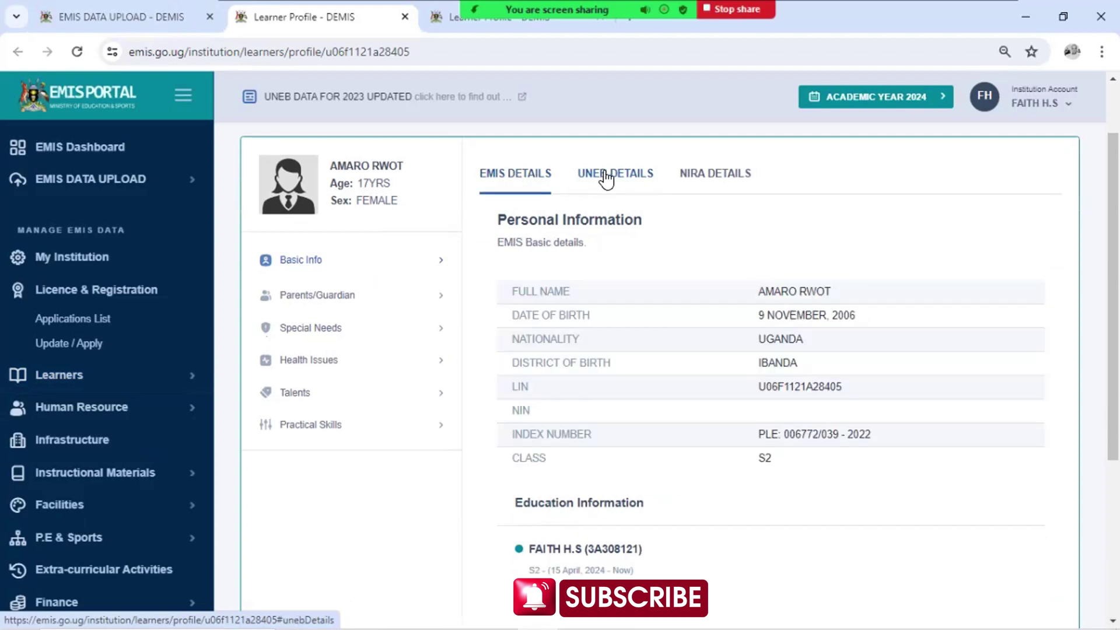
pyautogui.click(606, 175)
pyautogui.click(712, 175)
pyautogui.click(626, 175)
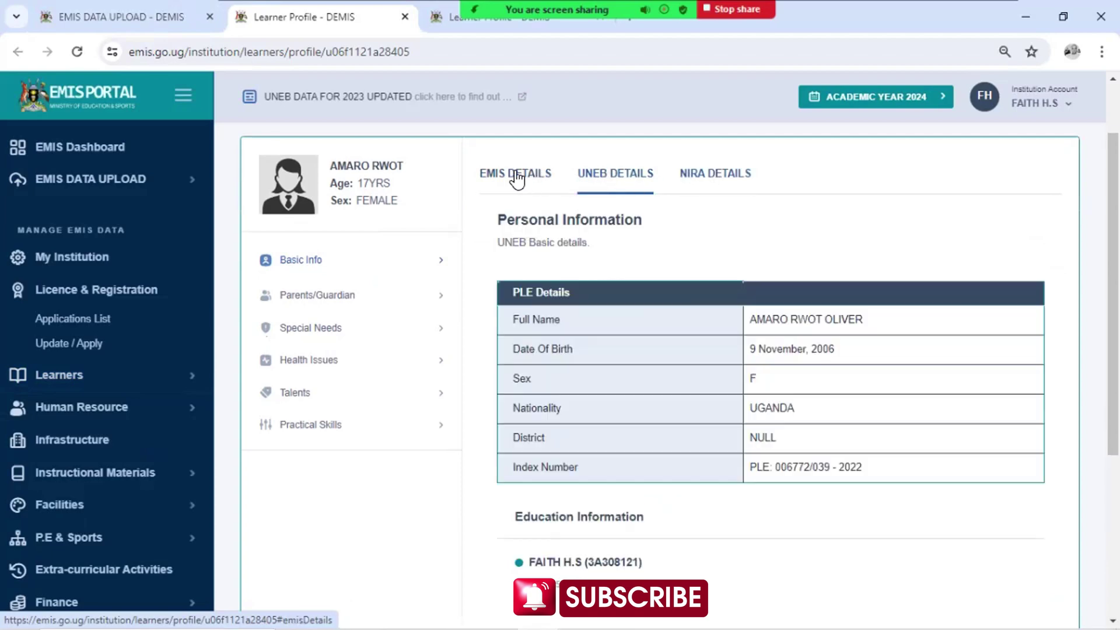
pyautogui.click(516, 176)
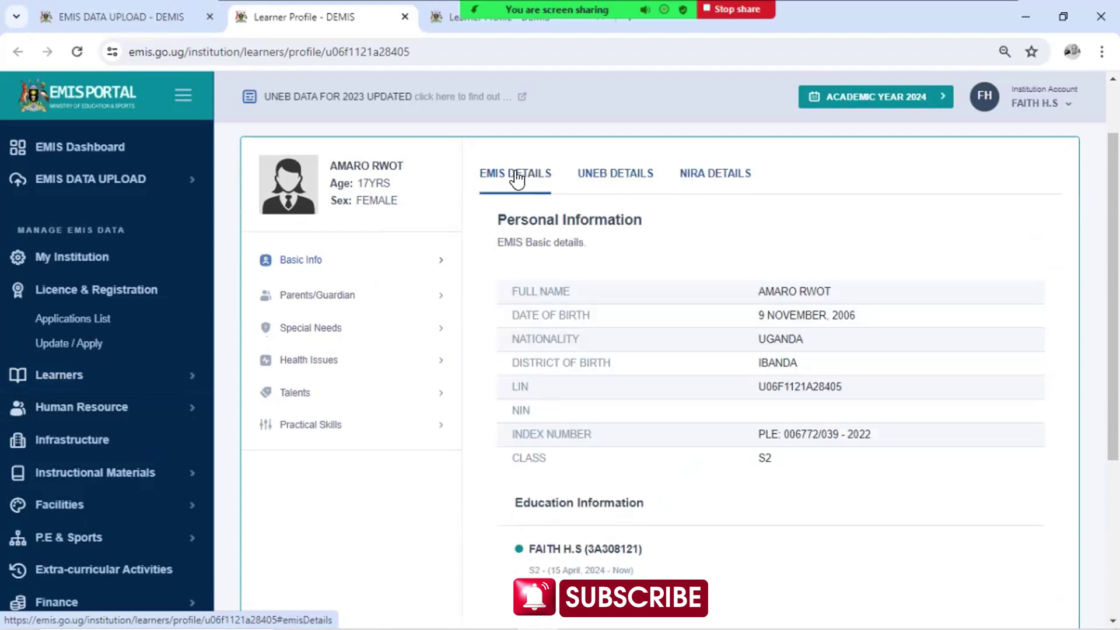